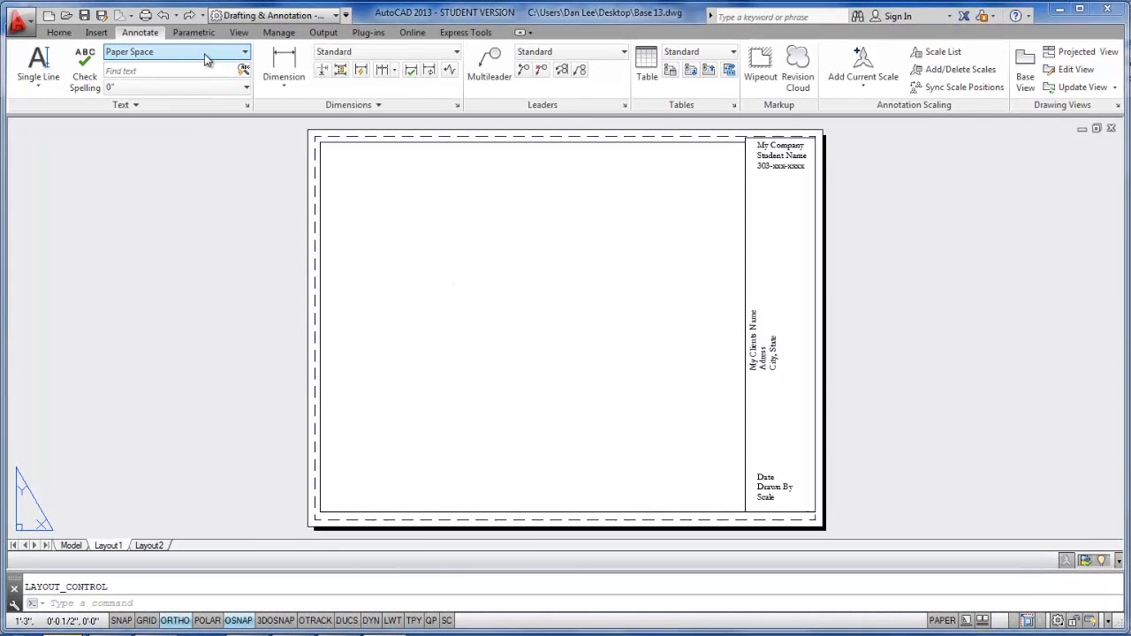
# - Set the current text style to Paper Space
pyautogui.click(203, 58)
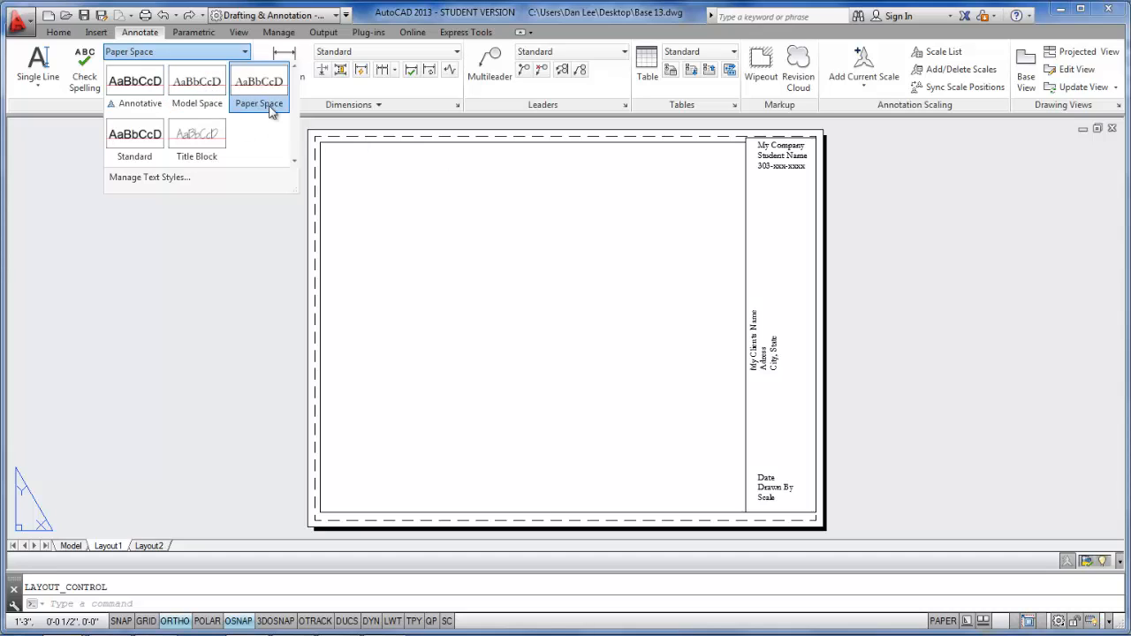
pyautogui.click(269, 84)
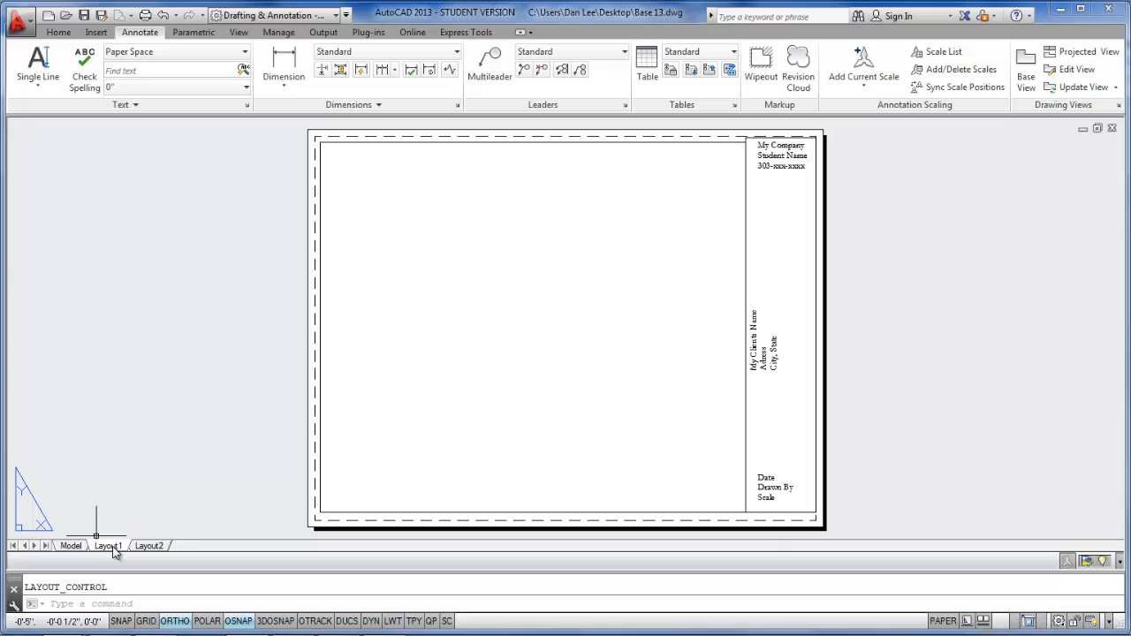
# - Rename Layout1 to 8.5X11 and dismiss the Windows color scheme message
pyautogui.rightClick(113, 547)
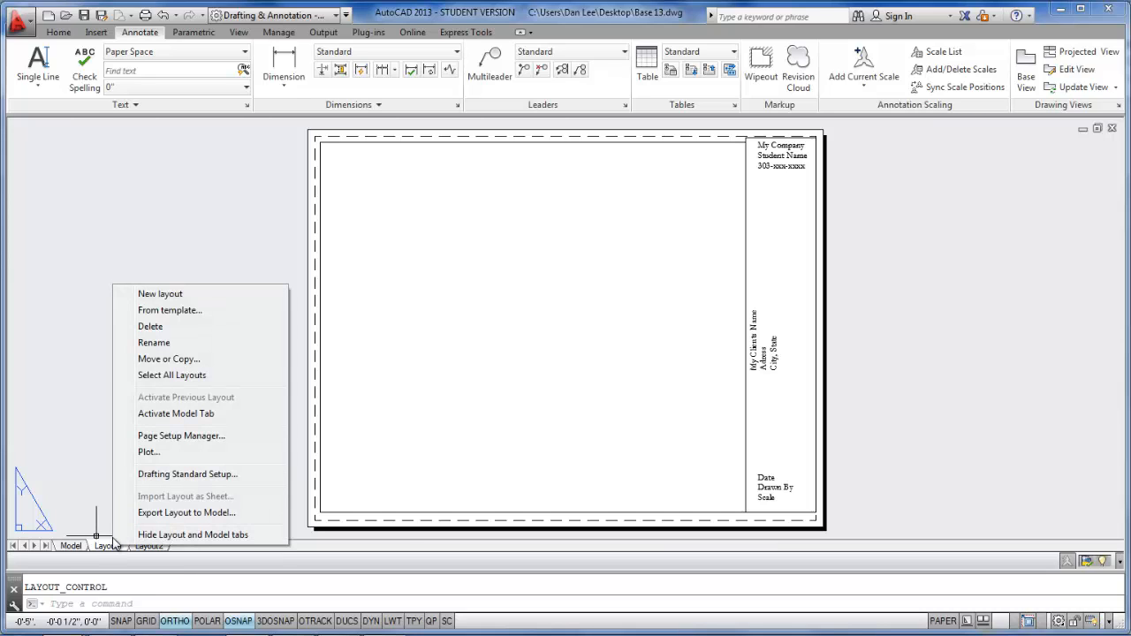
pyautogui.click(173, 345)
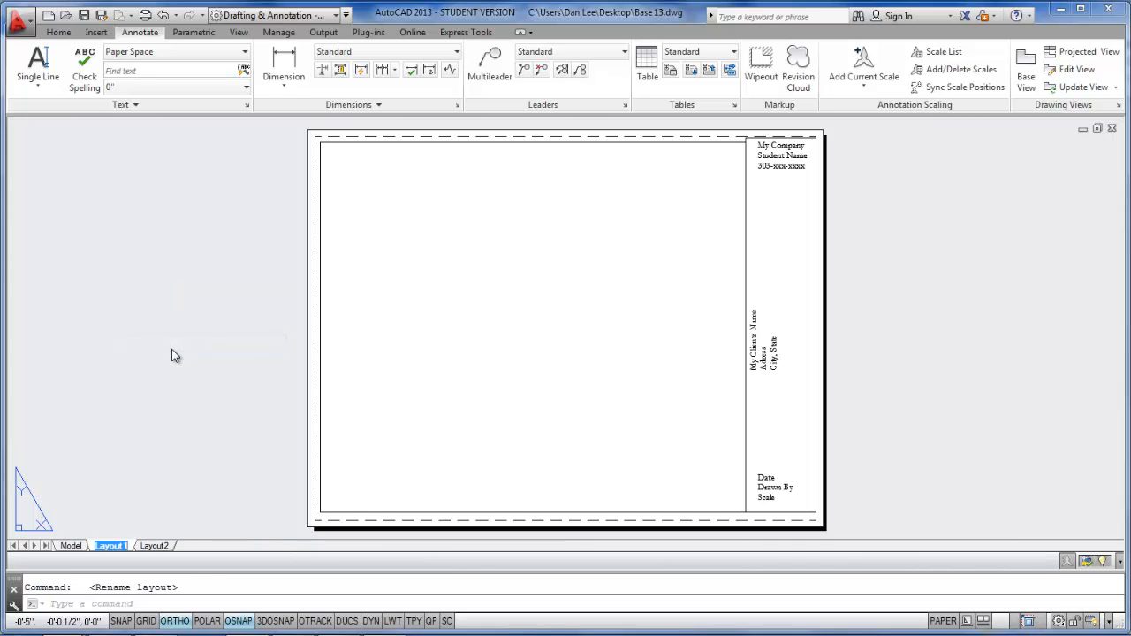
pyautogui.write('8.5')
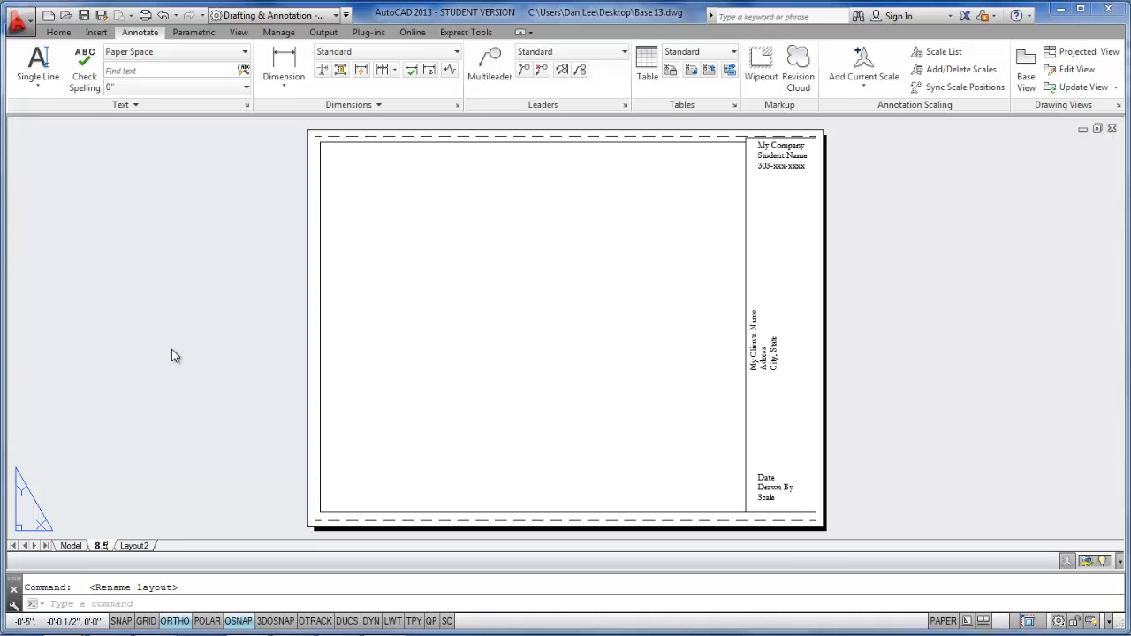
pyautogui.write('X11')
pyautogui.press('Return')
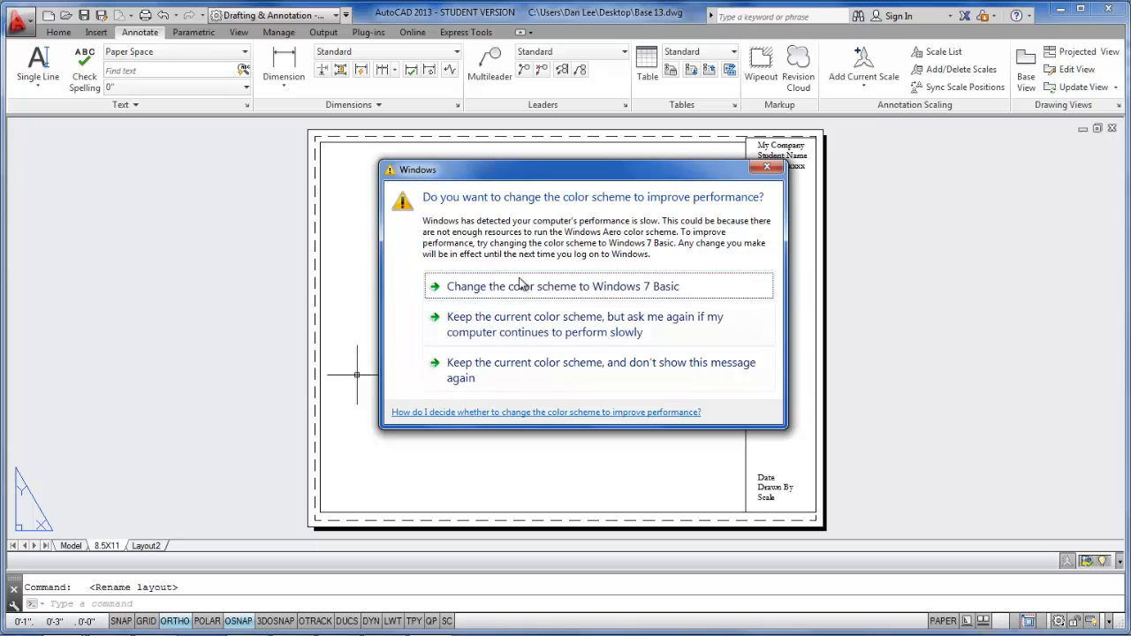
pyautogui.click(767, 167)
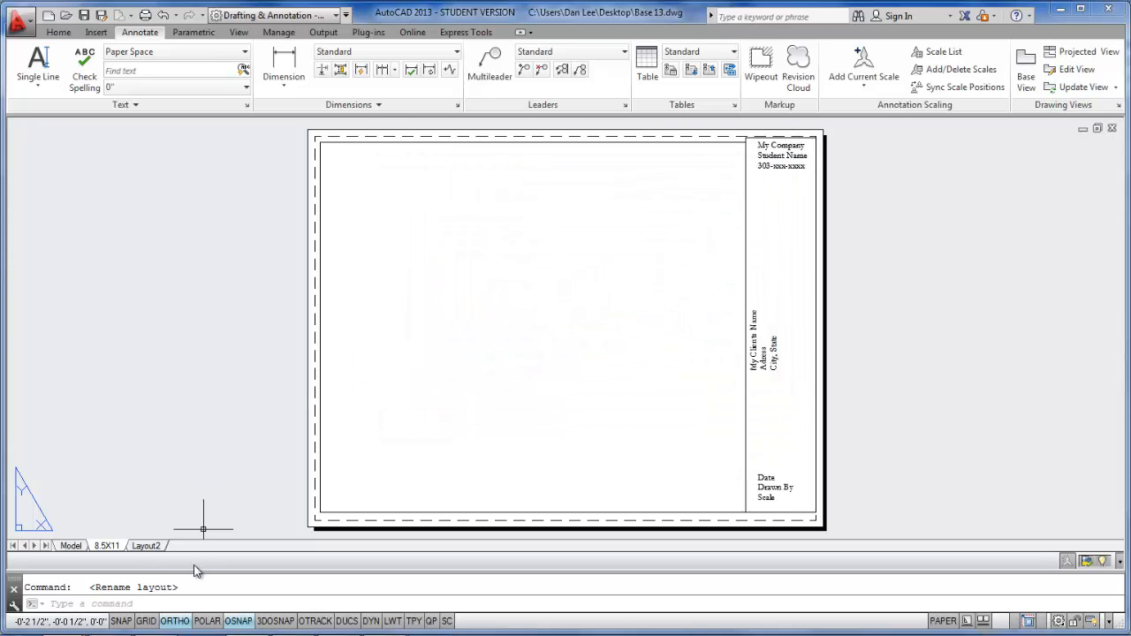
# - Modify Layout2's page setup to use the Canon iPF610 plotter and the 18"x24"(ARCH C) paper size
pyautogui.moveTo(149, 547)
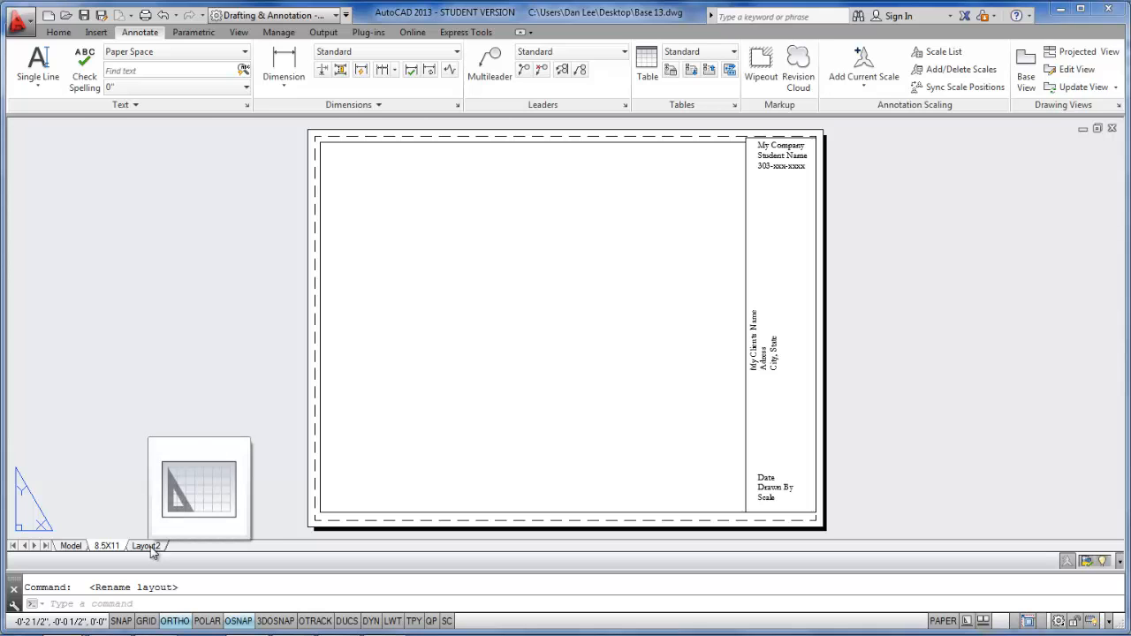
pyautogui.click(146, 546)
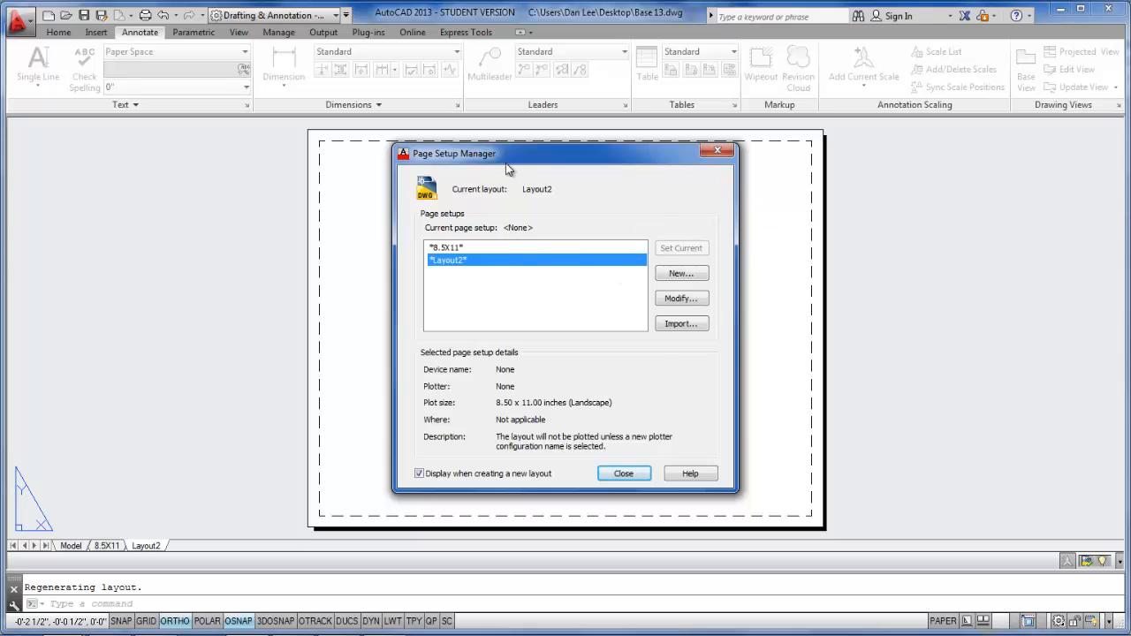
pyautogui.click(682, 299)
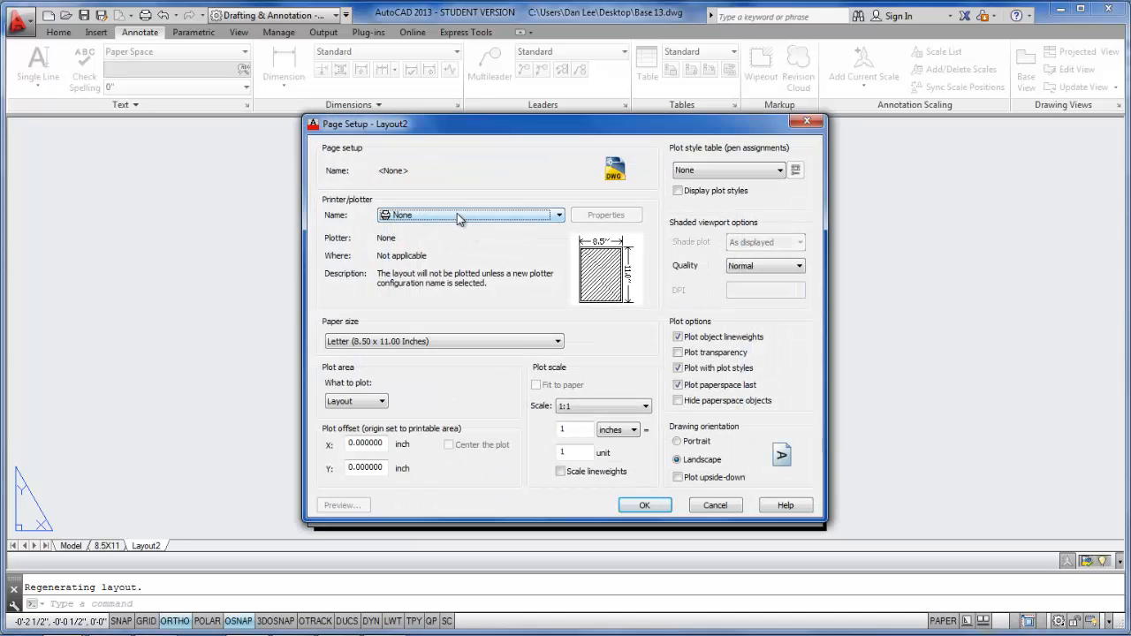
pyautogui.click(460, 216)
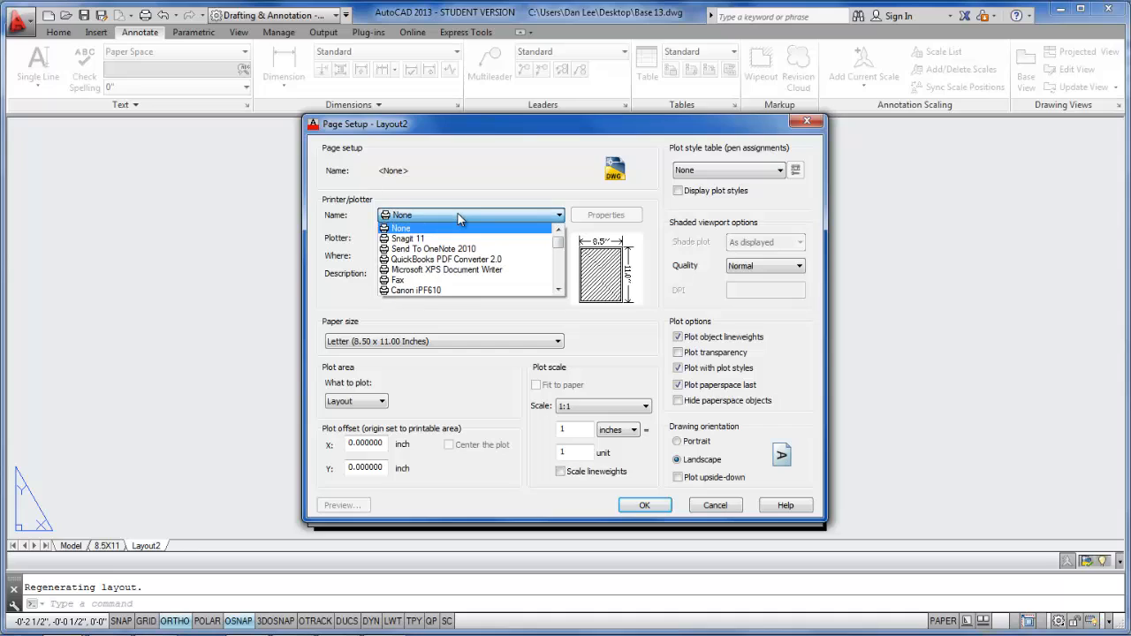
pyautogui.click(493, 292)
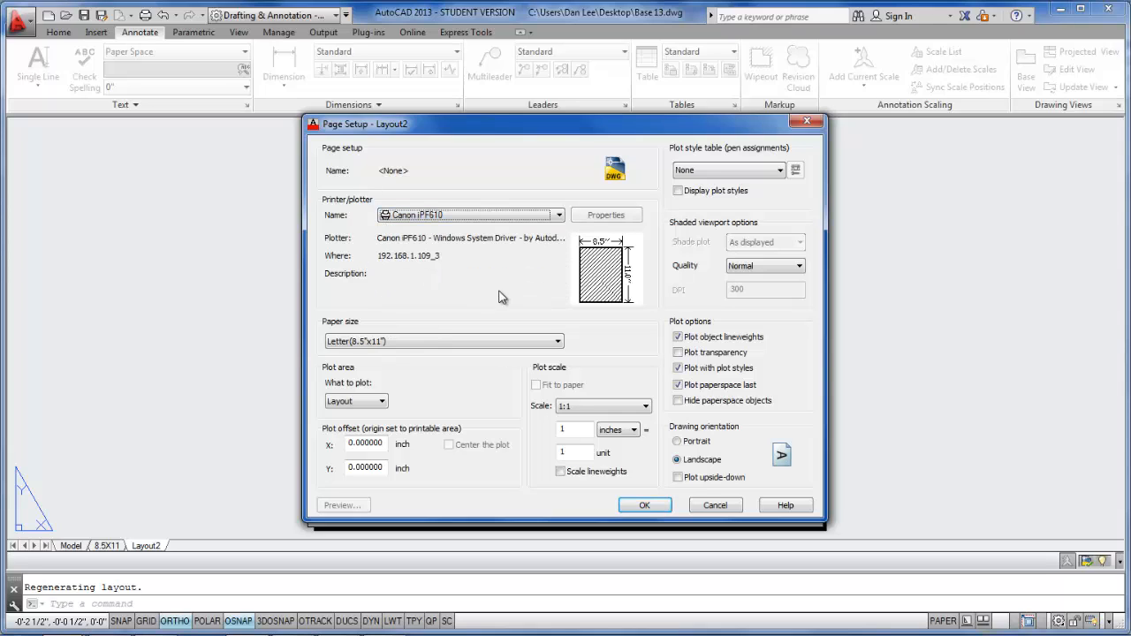
pyautogui.click(556, 343)
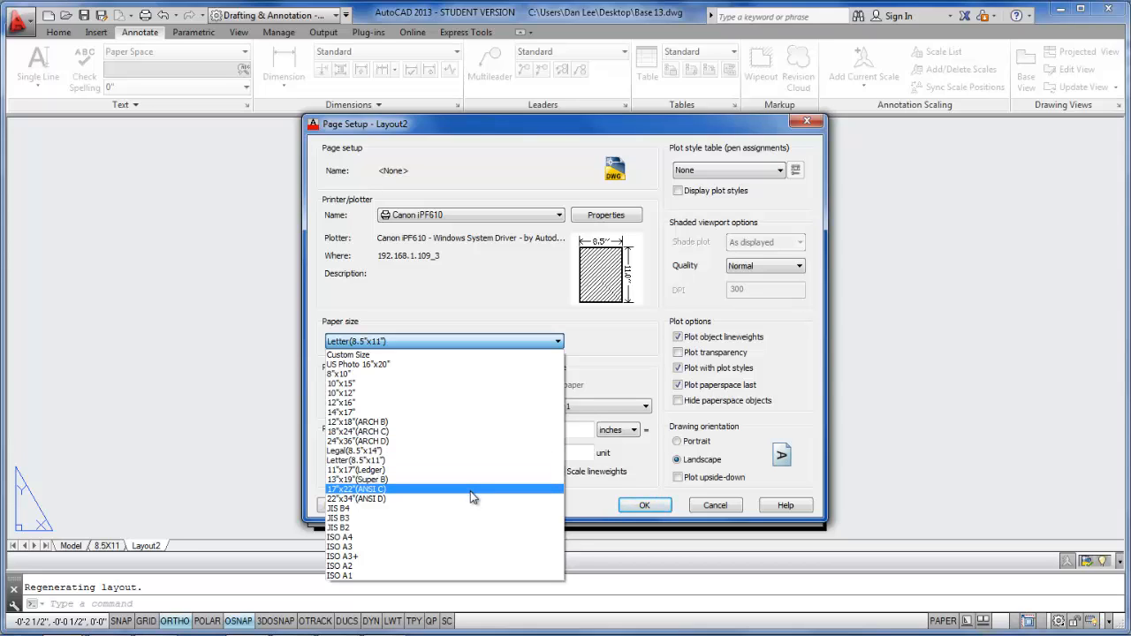
pyautogui.click(464, 433)
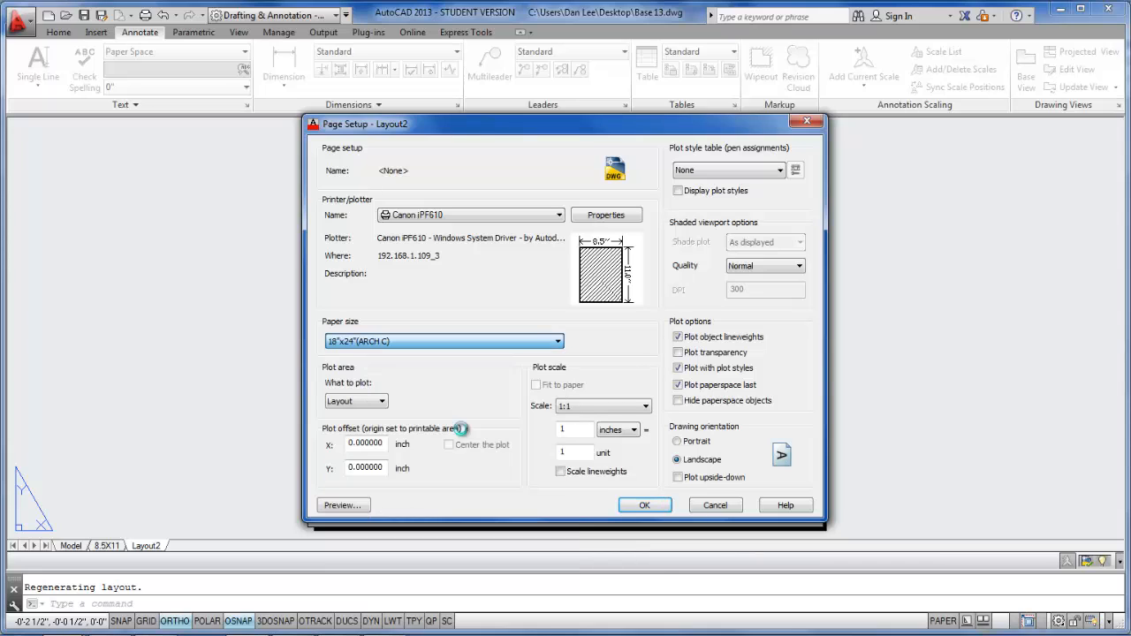
# - Set the plot area to a window just inside the sheet's dashed margins and center the plot
pyautogui.click(382, 404)
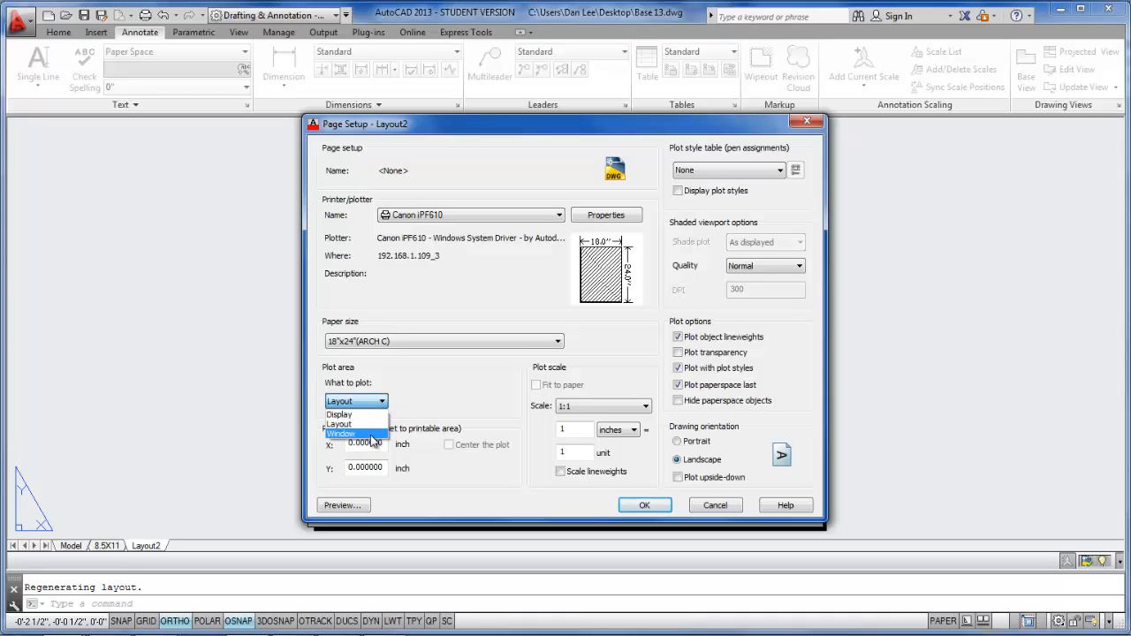
pyautogui.click(371, 434)
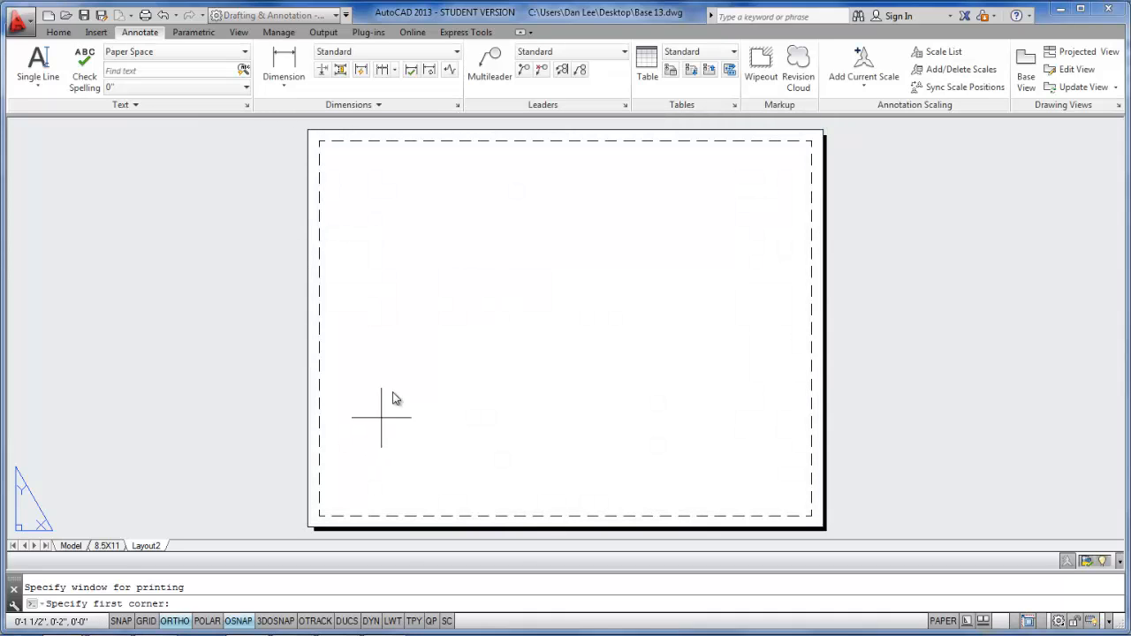
pyautogui.click(324, 144)
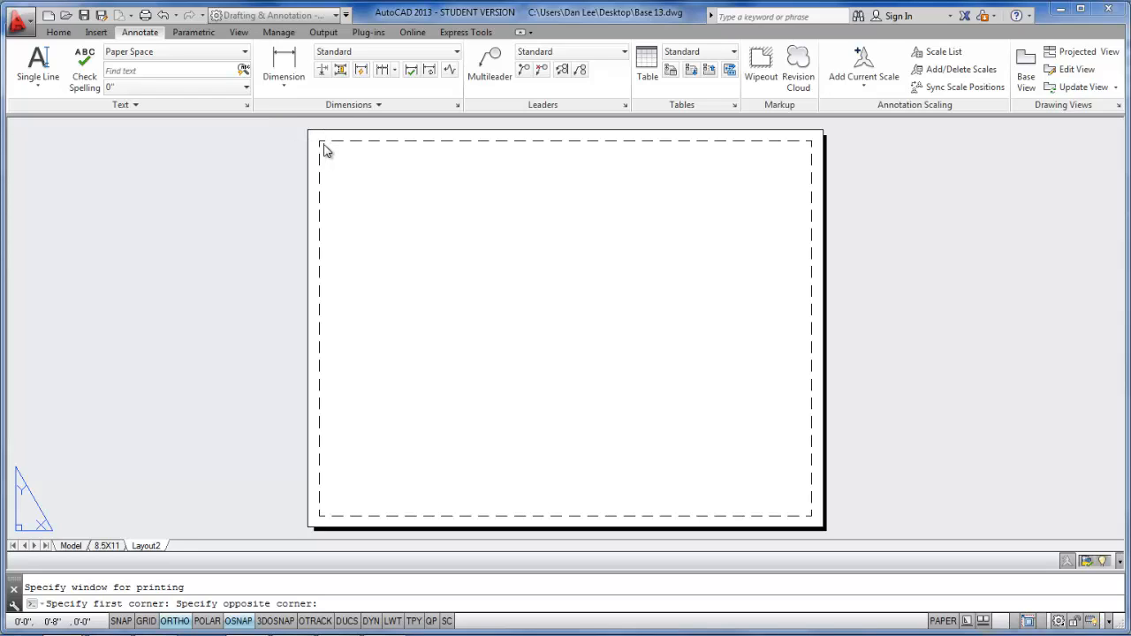
pyautogui.click(810, 522)
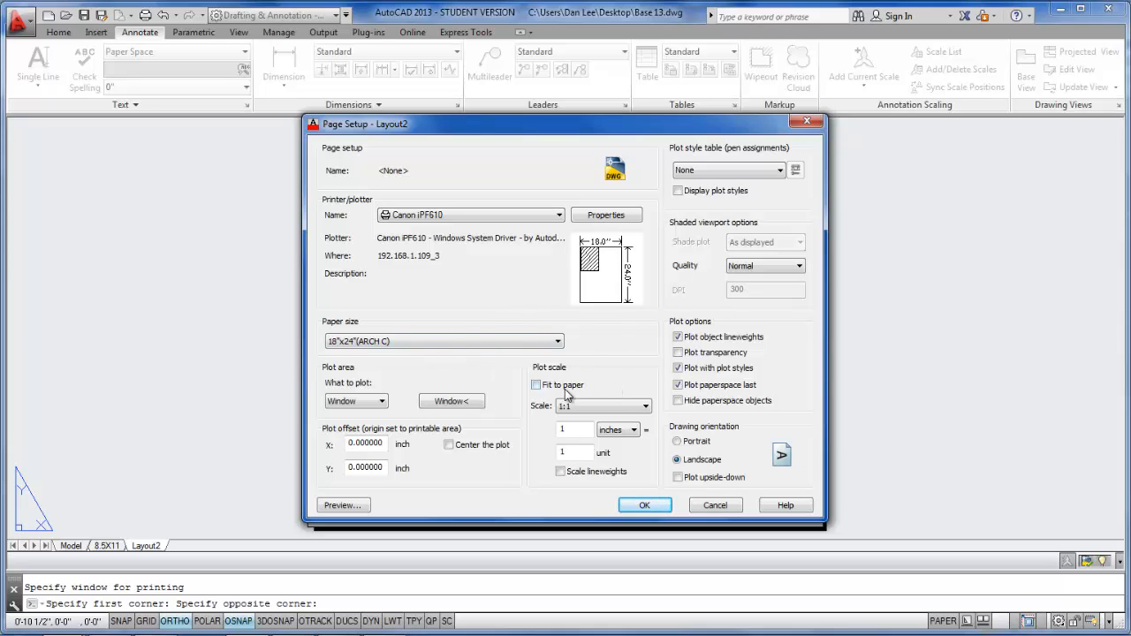
pyautogui.click(449, 445)
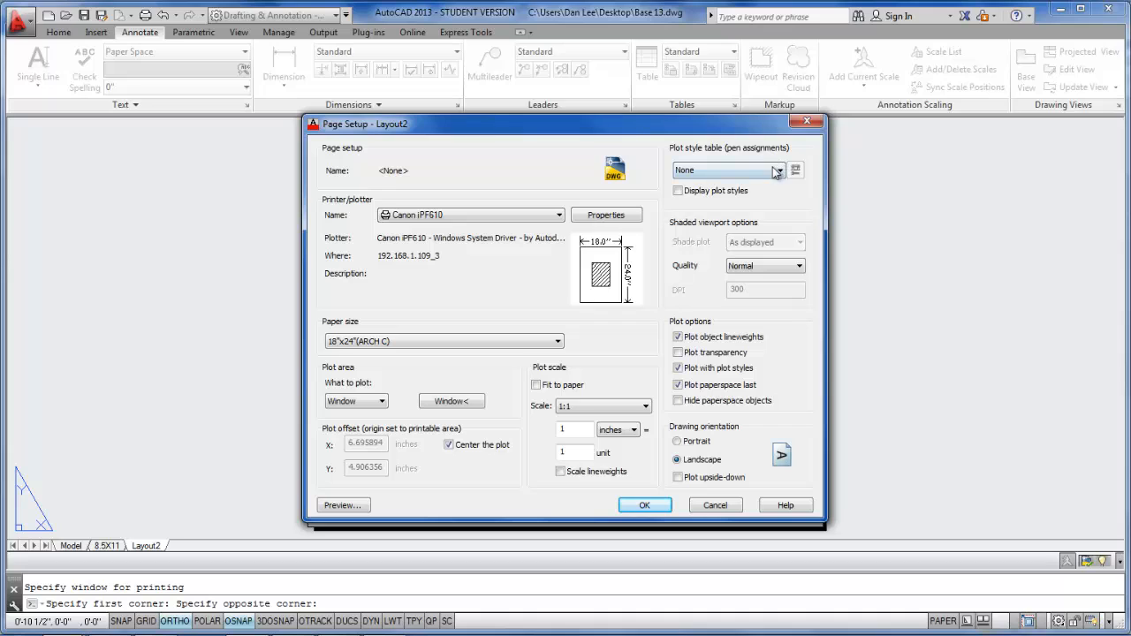
# - Assign the monochrome.ctb plot style table, keep the plot scale at 1:1, and accept the page setup
pyautogui.click(776, 170)
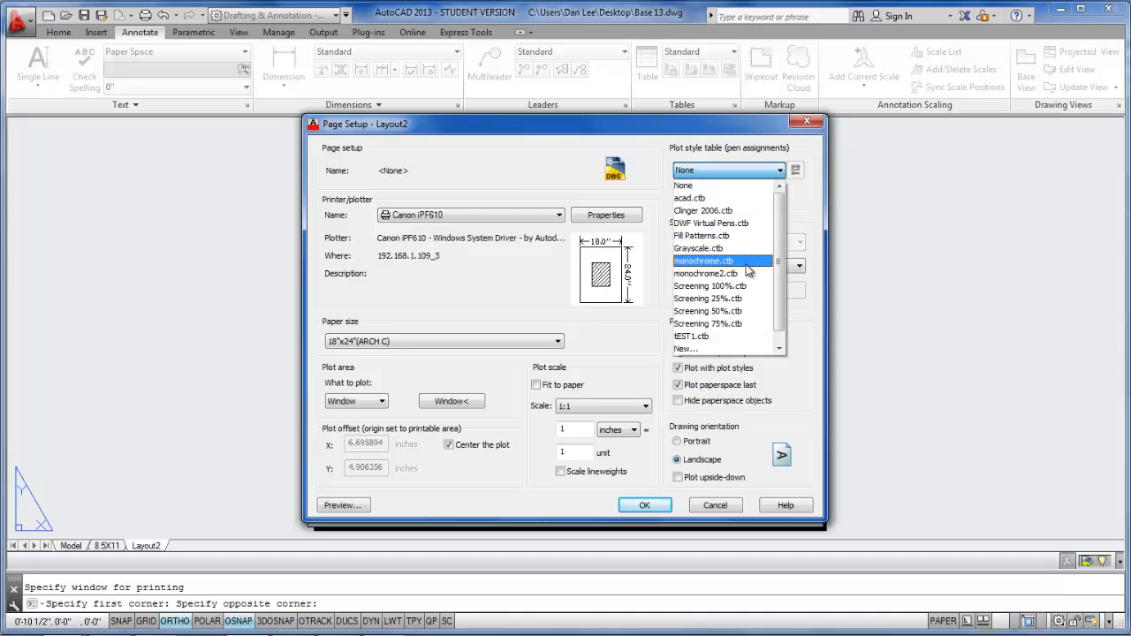
pyautogui.click(747, 260)
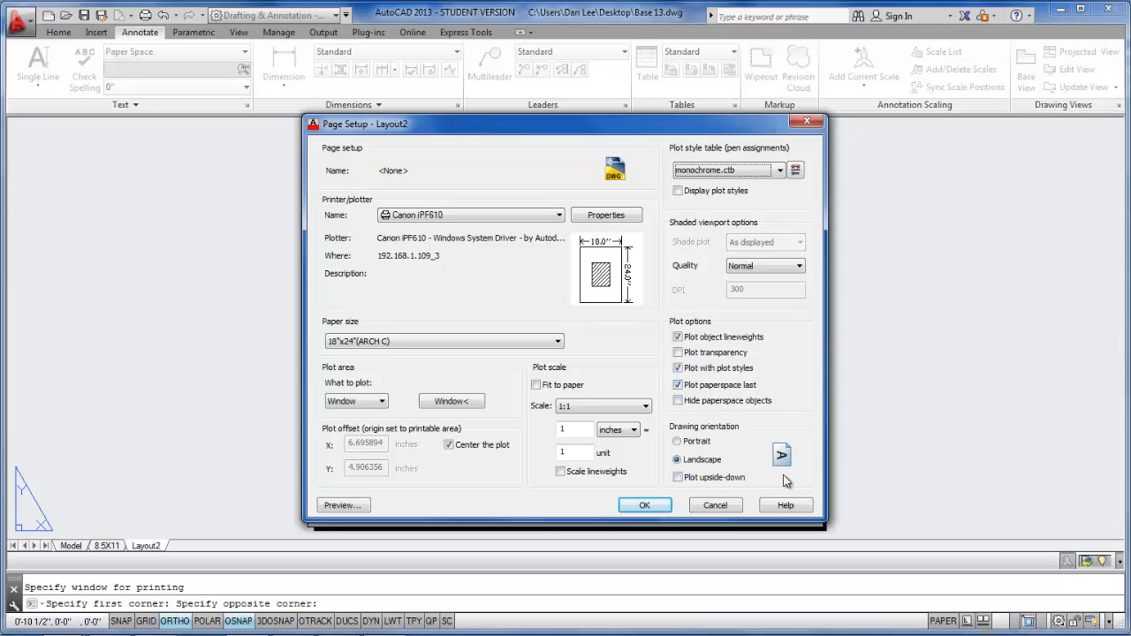
pyautogui.click(643, 406)
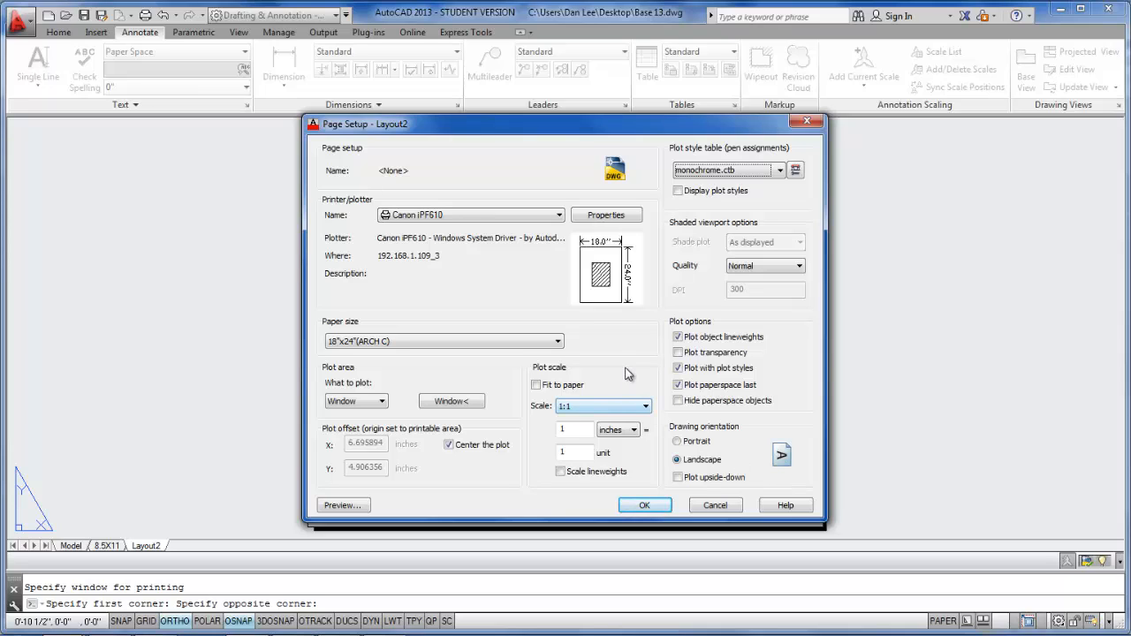
pyautogui.click(640, 505)
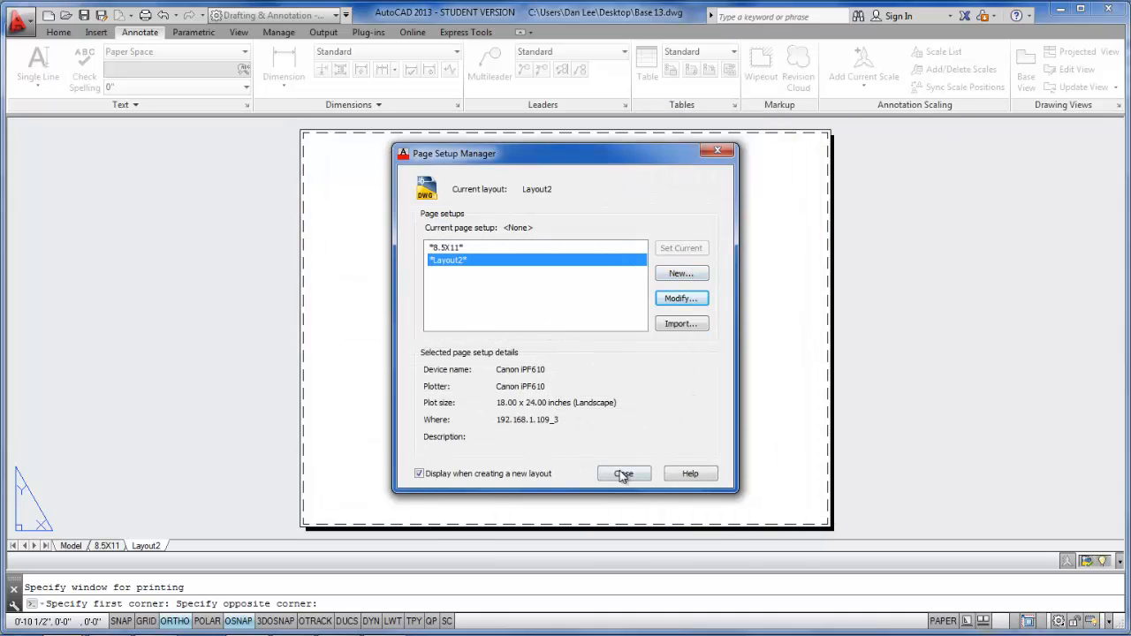
pyautogui.click(623, 474)
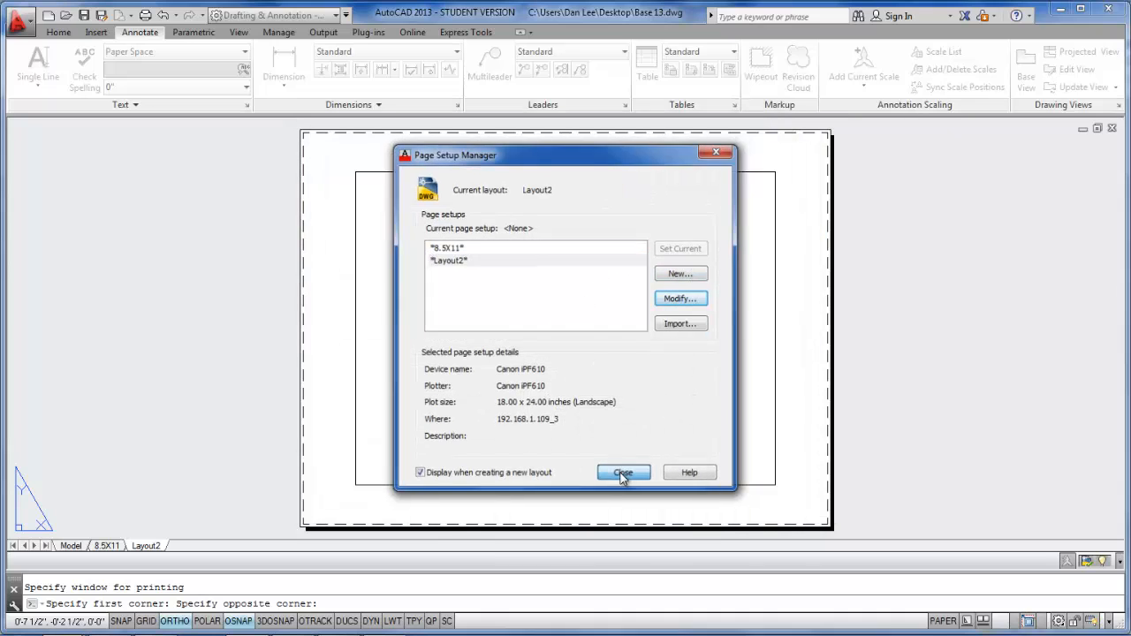
# - Try to rename Layout2 to 18"X24"
pyautogui.rightClick(146, 548)
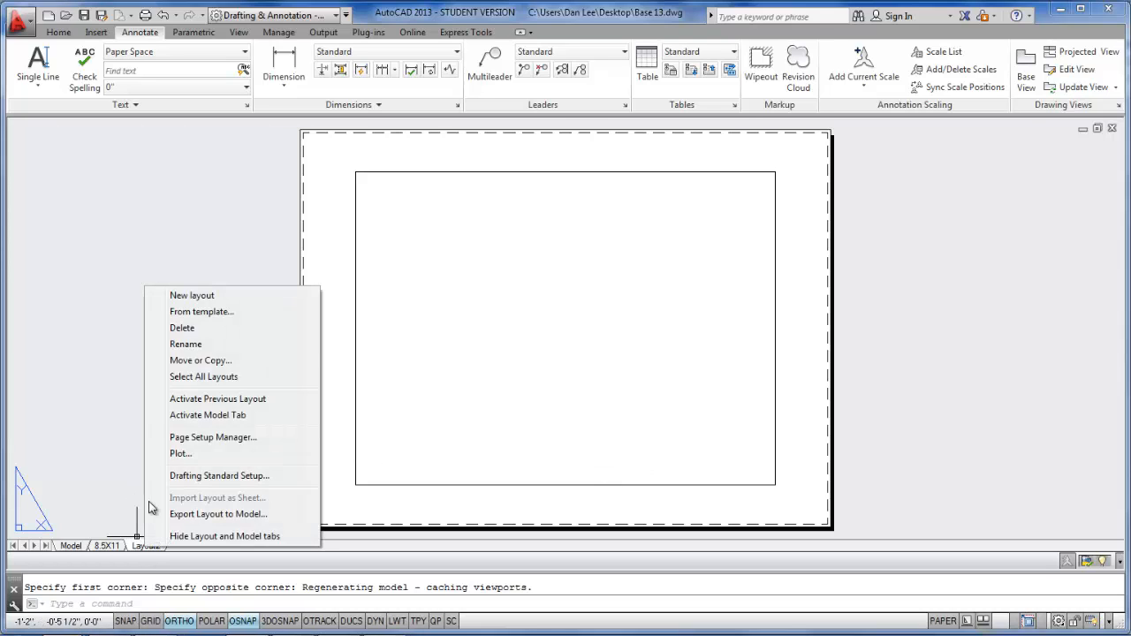
pyautogui.click(200, 346)
pyautogui.write('18"x')
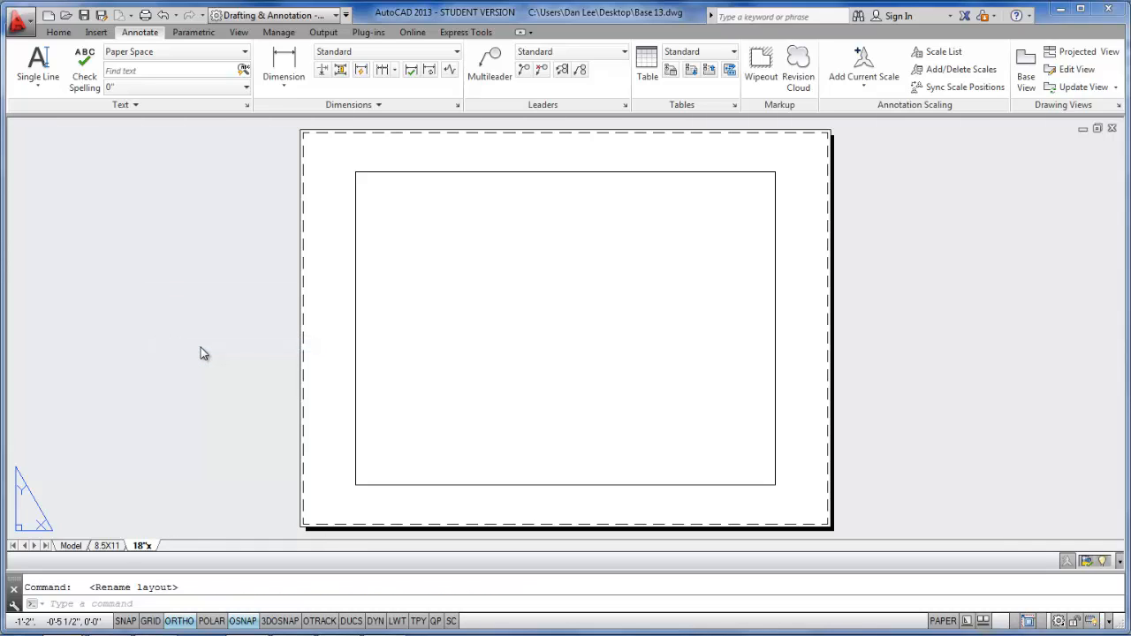
pyautogui.press('BackSpace')
pyautogui.write('X24"')
pyautogui.press('Return')
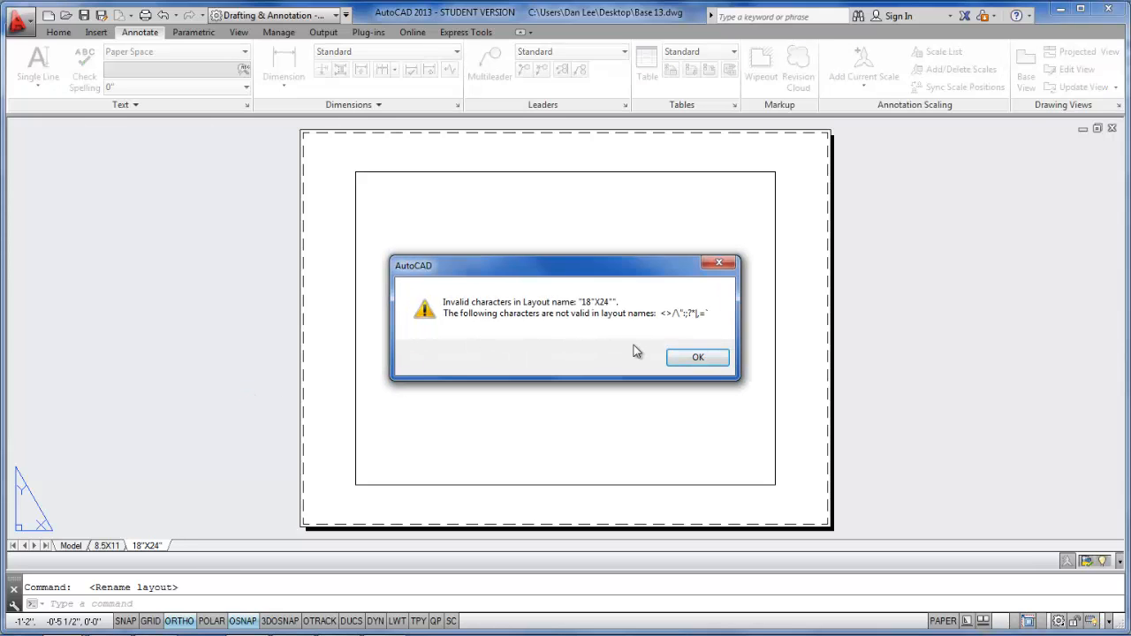
pyautogui.click(688, 359)
pyautogui.click(715, 360)
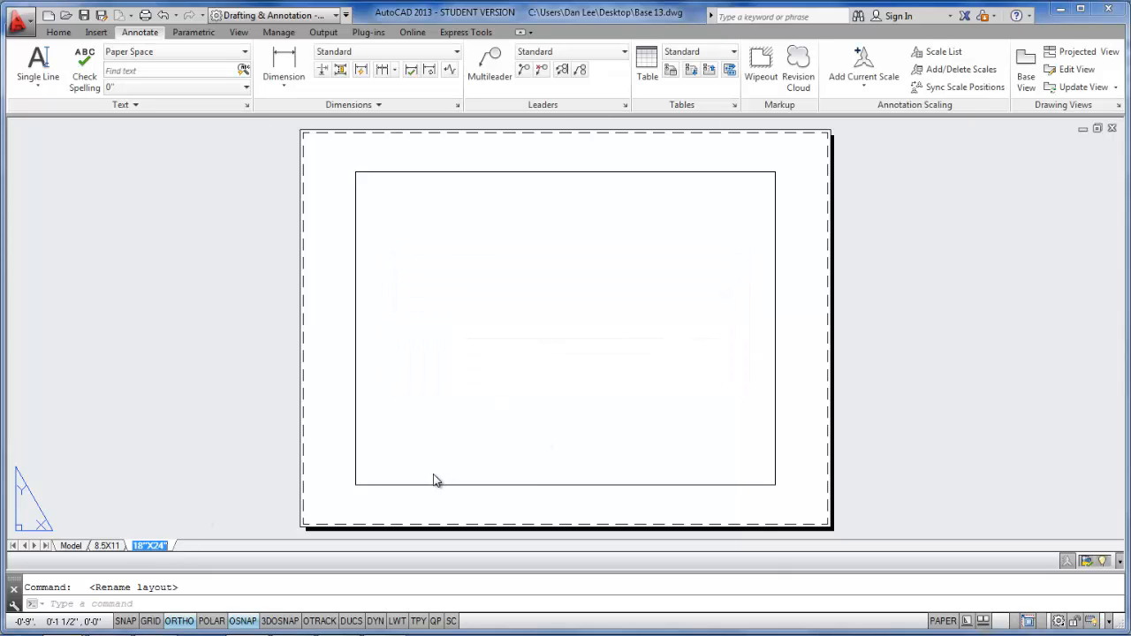
# - Remove the inch marks so that the layout is named 18X24
pyautogui.press('Right')
pyautogui.press('BackSpace')
pyautogui.press('BackSpace')
pyautogui.press('Return')
pyautogui.click(576, 439)
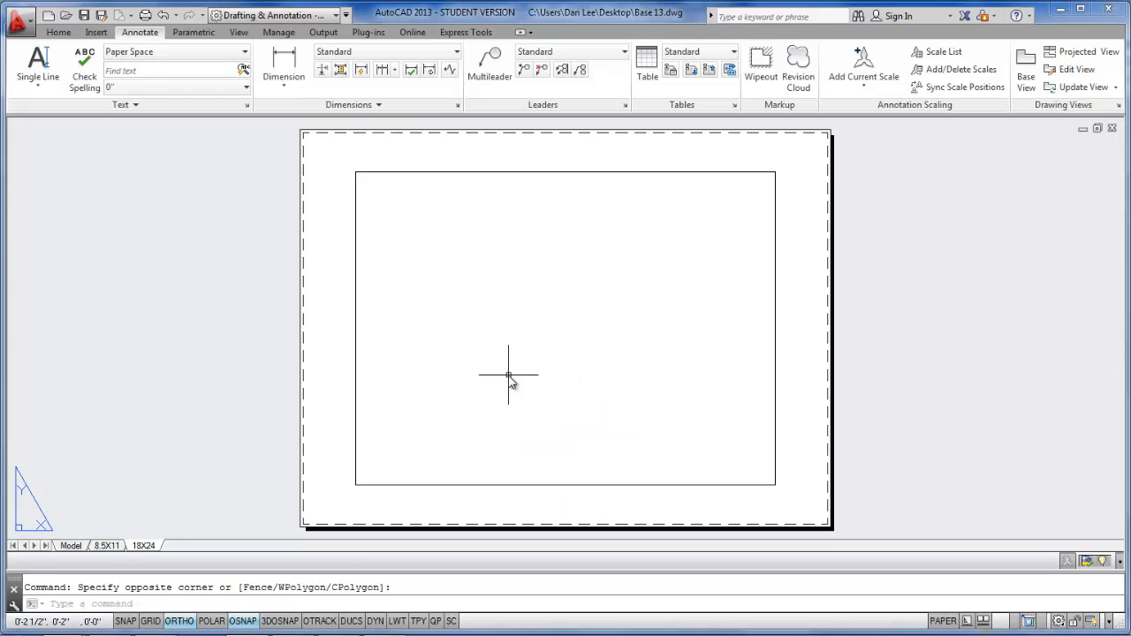
# - With Ortho off, stretch the viewport's upper-left and lower-left corners out to just inside the sheet's dashed margins
pyautogui.click(429, 178)
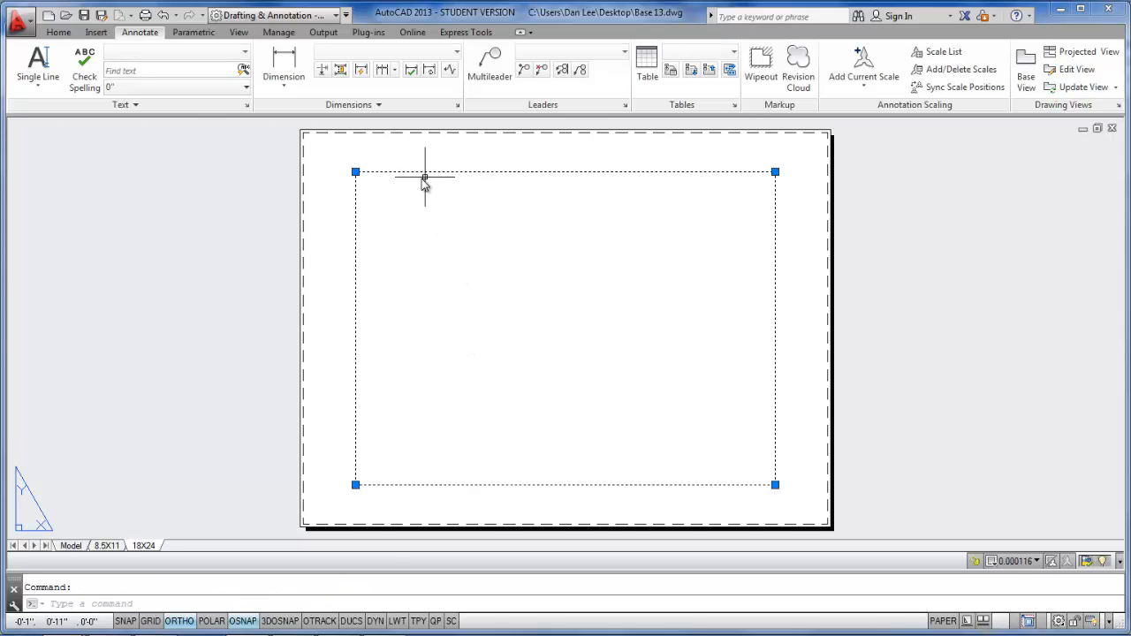
pyautogui.click(355, 172)
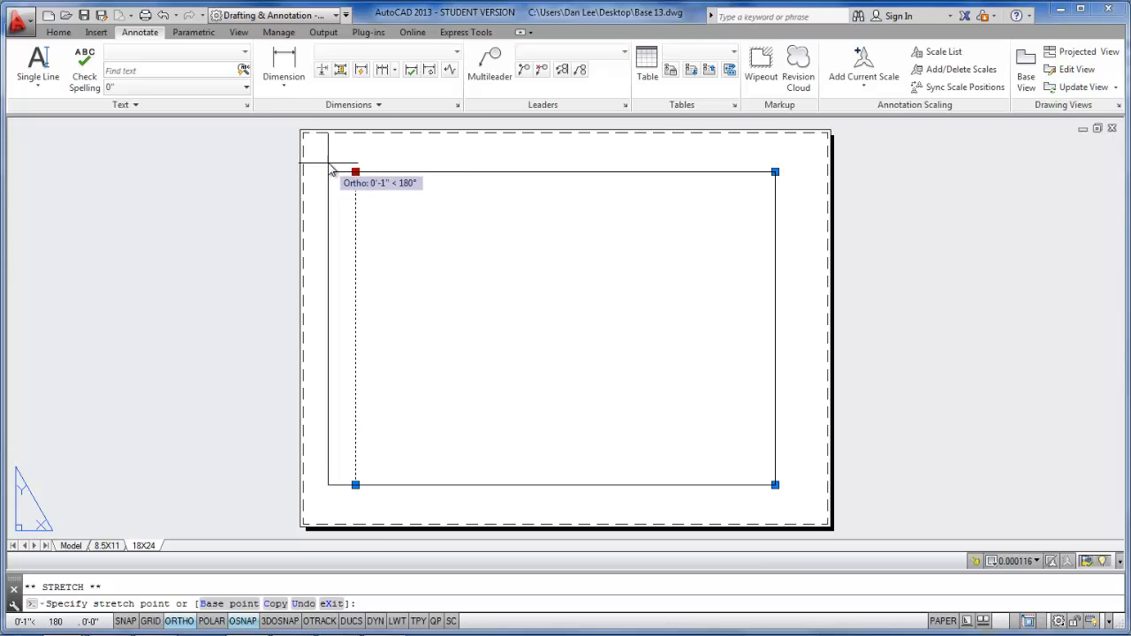
pyautogui.press('F8')
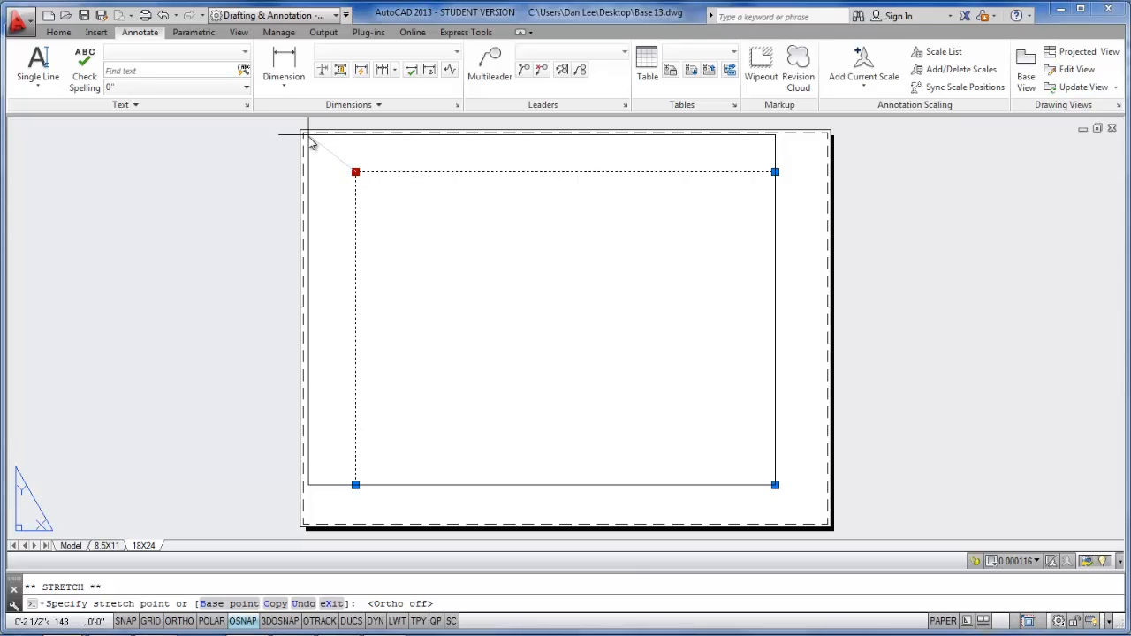
pyautogui.click(311, 143)
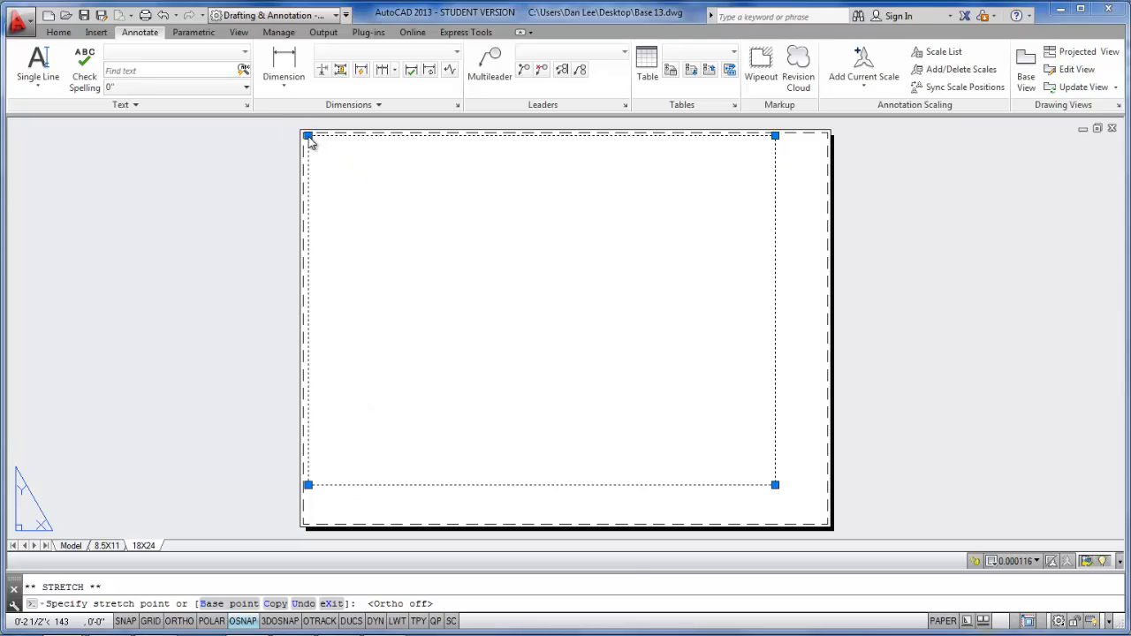
pyautogui.click(308, 485)
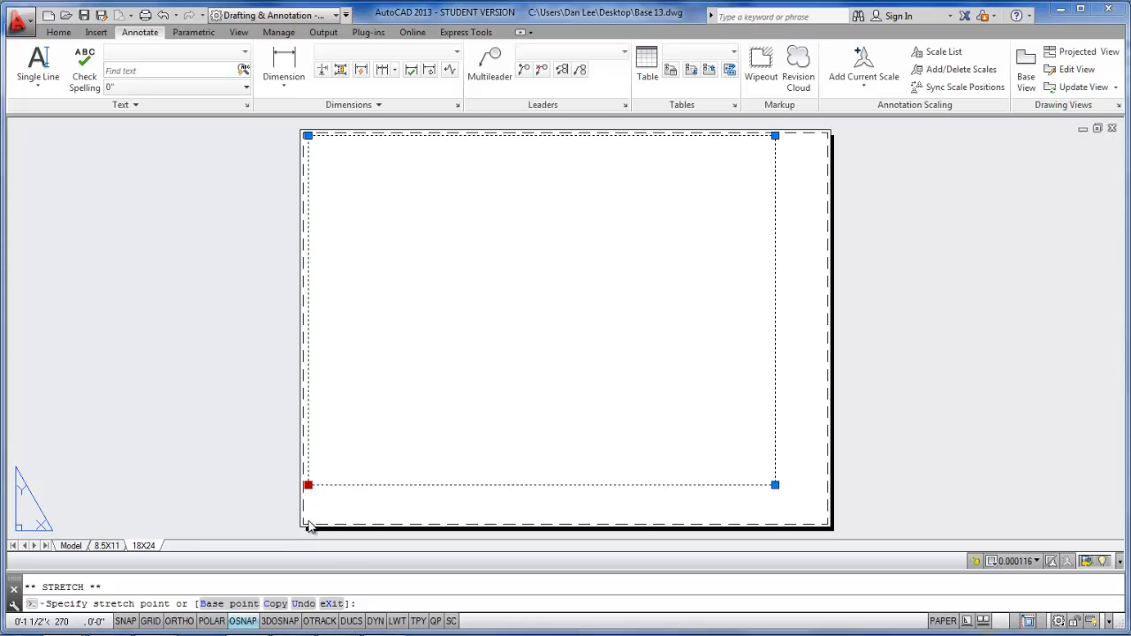
pyautogui.click(309, 522)
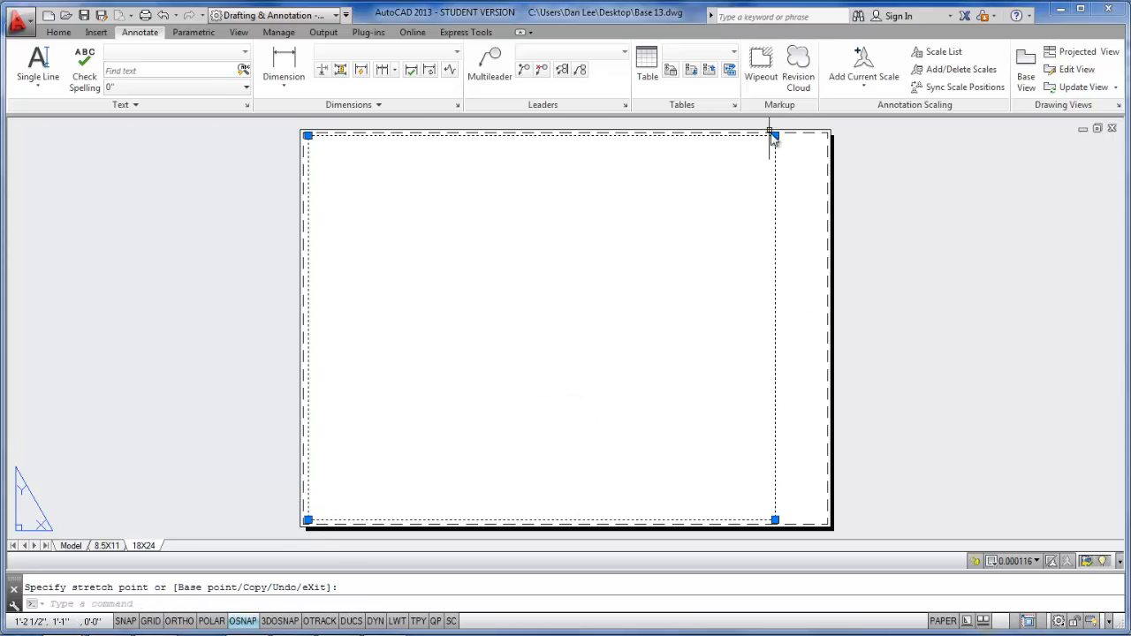
# - Pull the viewport's right edge inward by about 1" to leave a title block strip along the sheet's right side
pyautogui.click(775, 136)
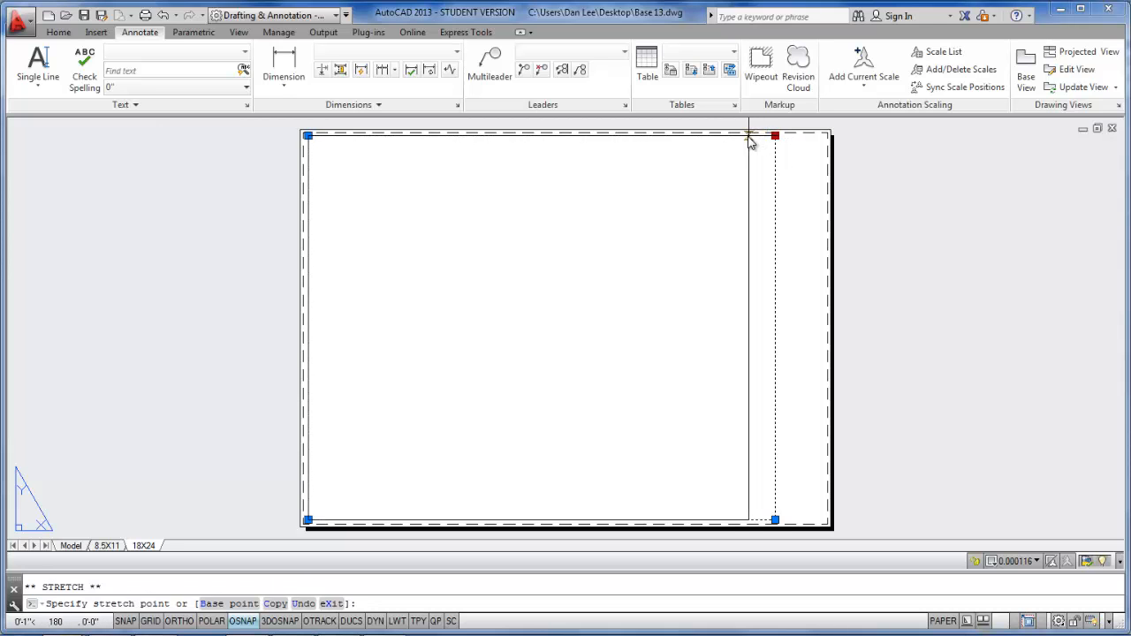
pyautogui.click(748, 138)
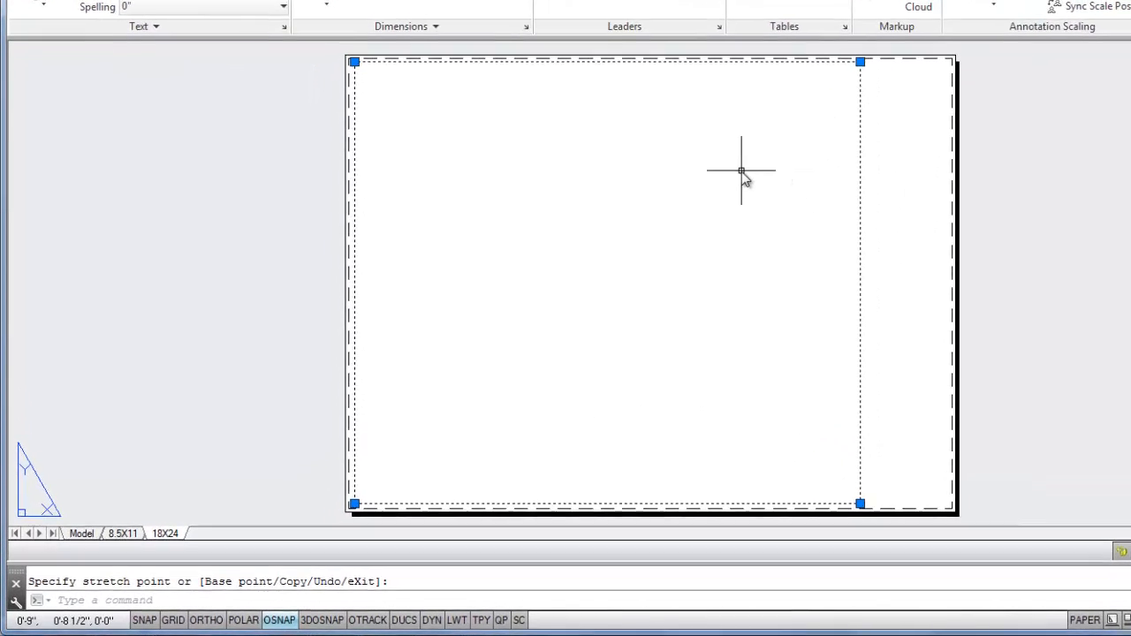
pyautogui.press('Escape')
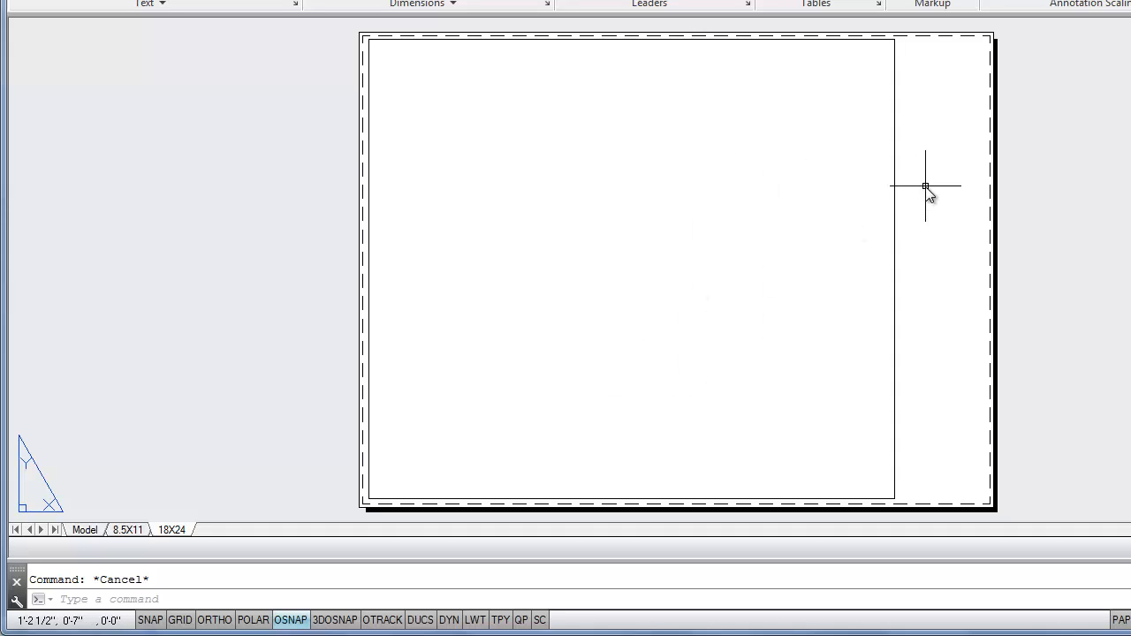
# - Copy the whole title block, border and text, from the 8.5X11 layout
pyautogui.click(127, 530)
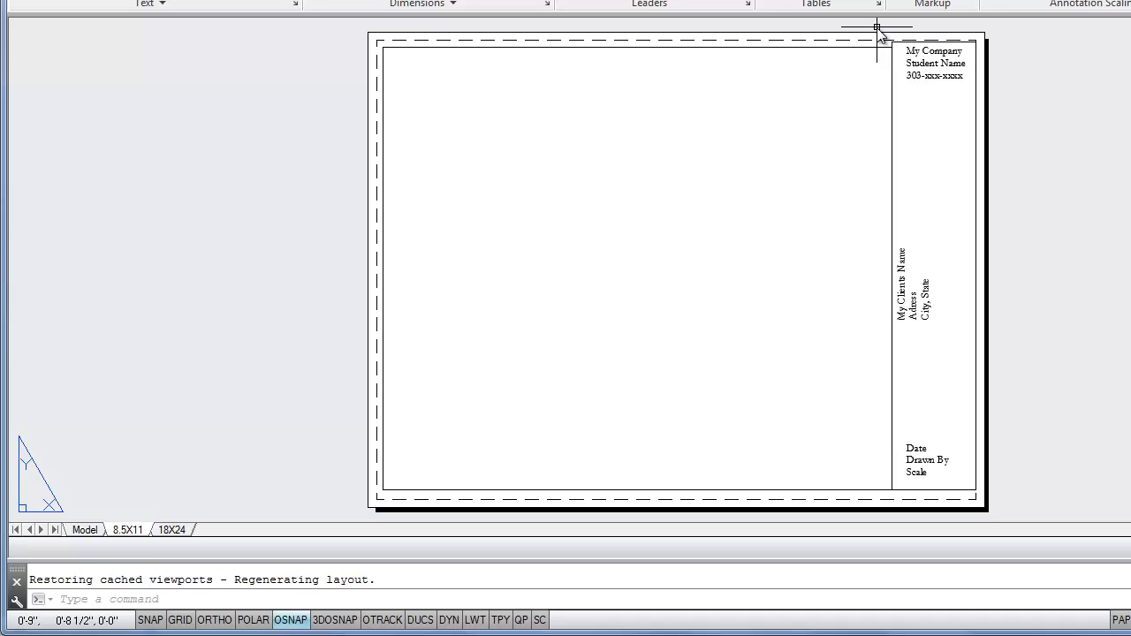
pyautogui.click(877, 27)
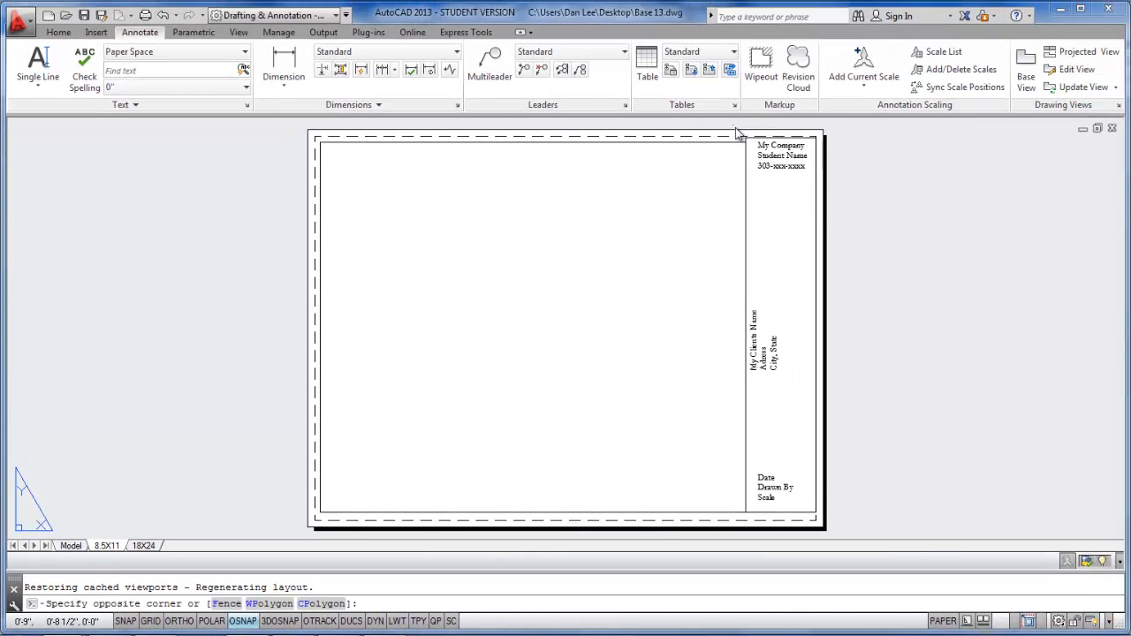
pyautogui.click(834, 534)
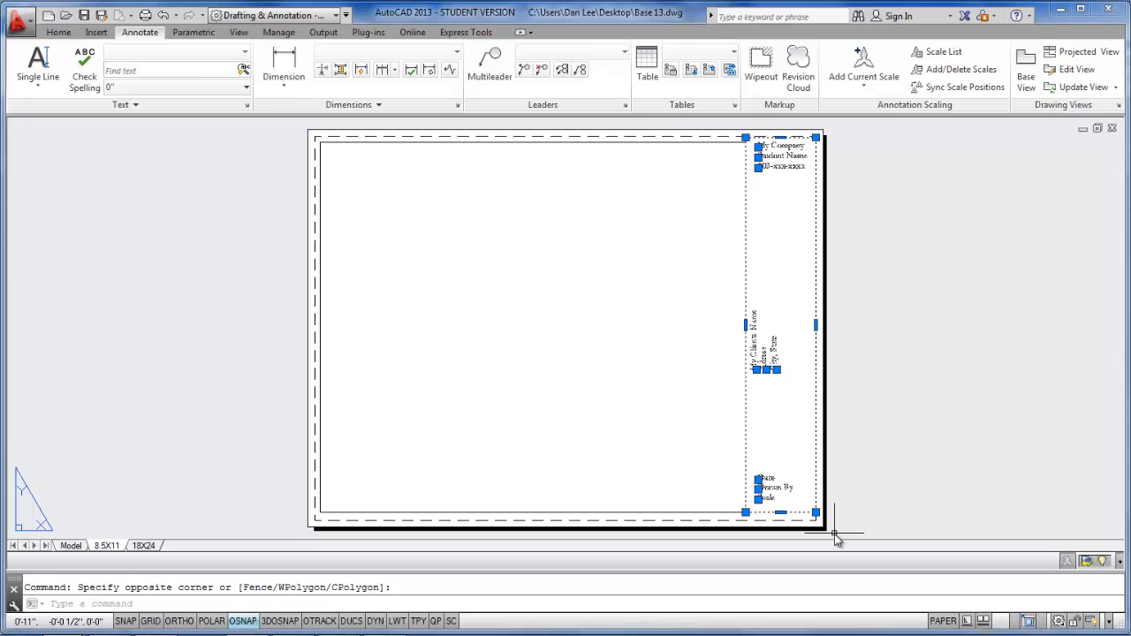
pyautogui.hotkey('ctrl', 'c')
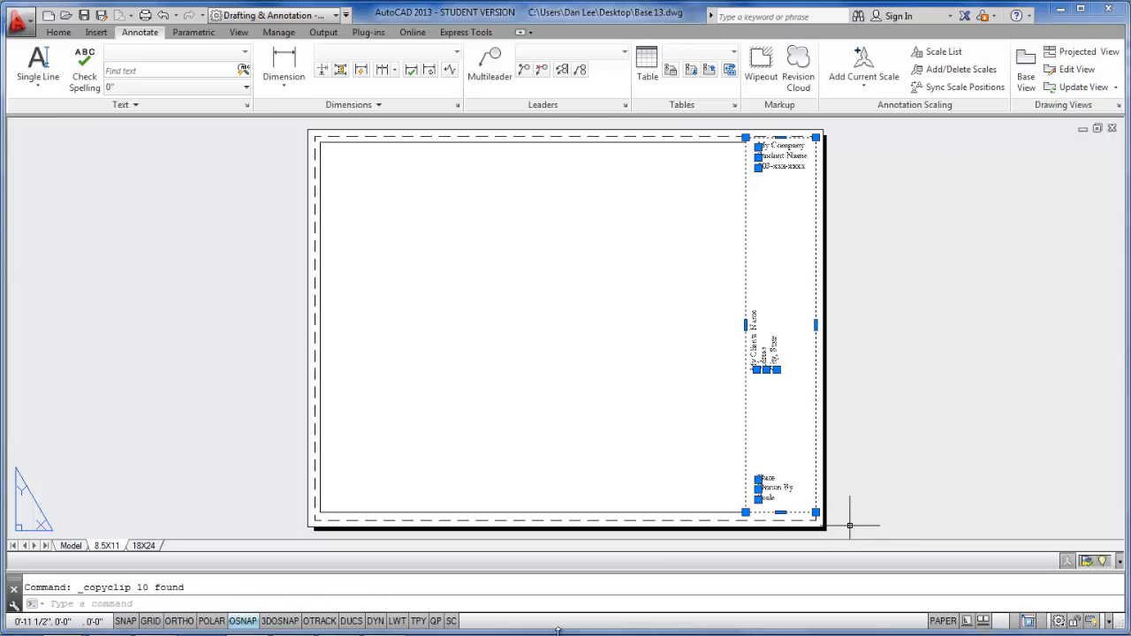
# - Paste the title block into the 18X24 layout with its lower-left corner on the viewport's lower-right corner
pyautogui.click(146, 546)
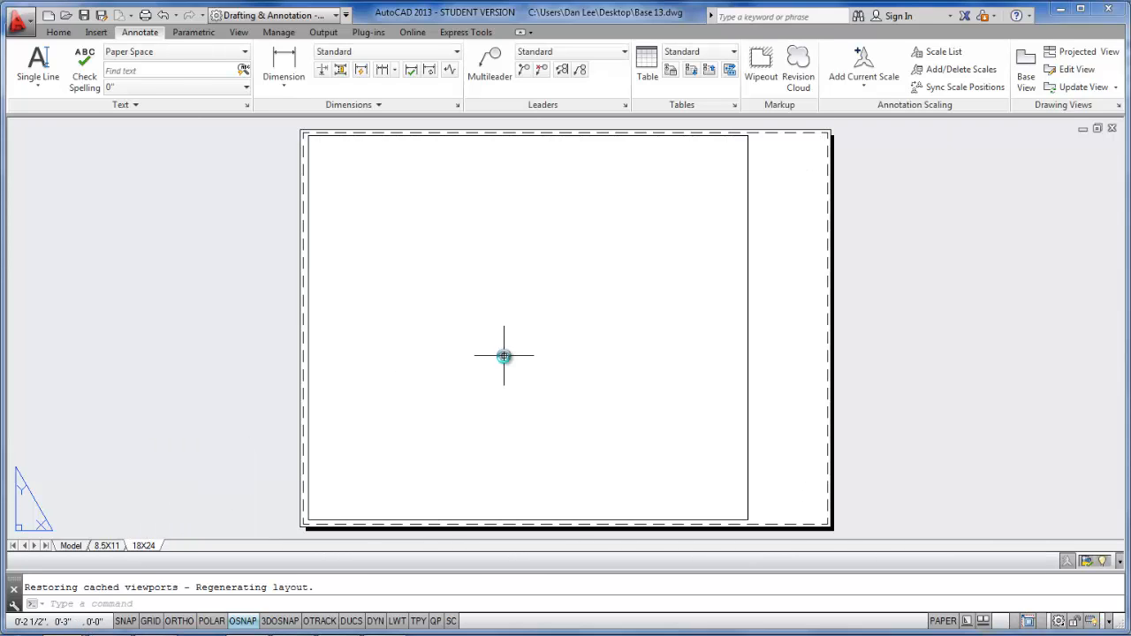
pyautogui.hotkey('ctrl', 'v')
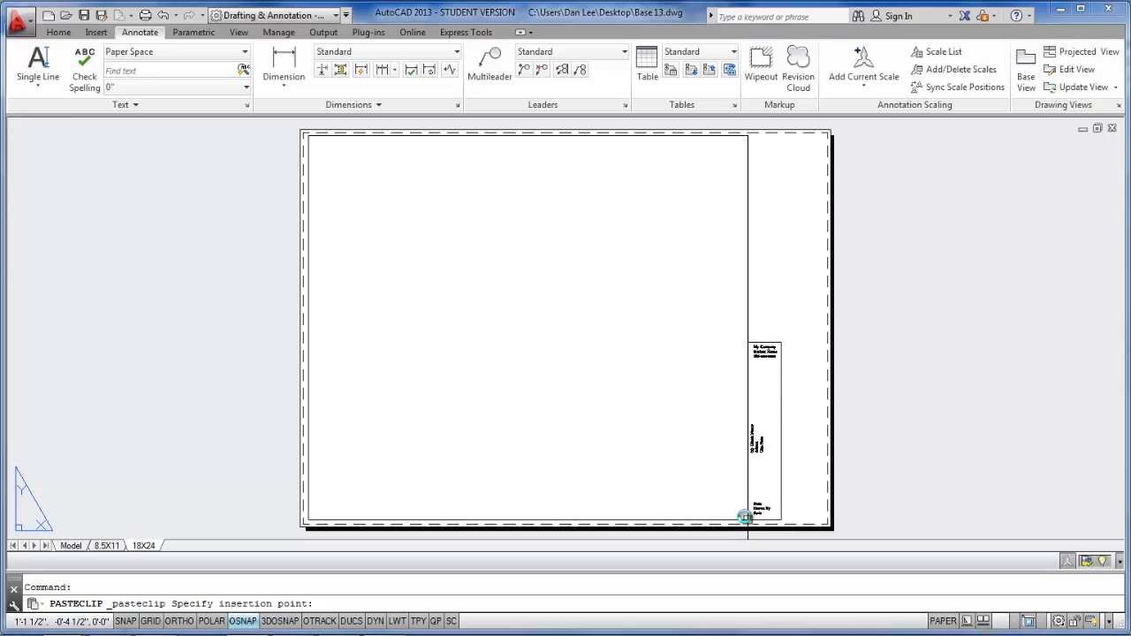
pyautogui.click(748, 519)
pyautogui.press('Escape')
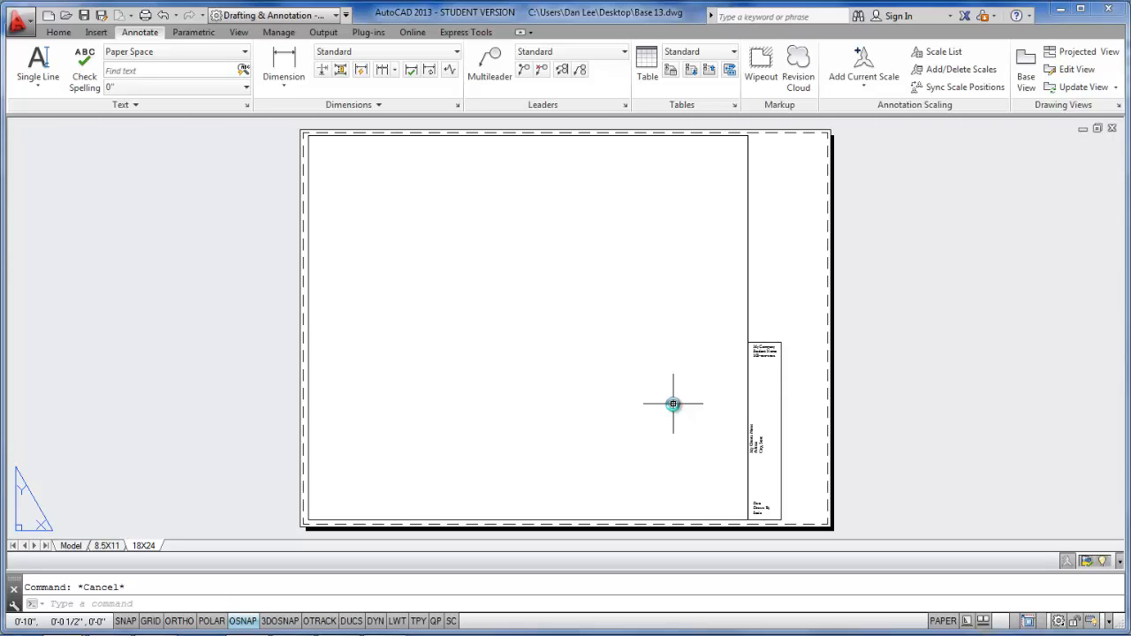
# - Scale the pasted title block by reference from its lower-left corner so its left edge matches the viewport's full height
pyautogui.write('scale')
pyautogui.press('Return')
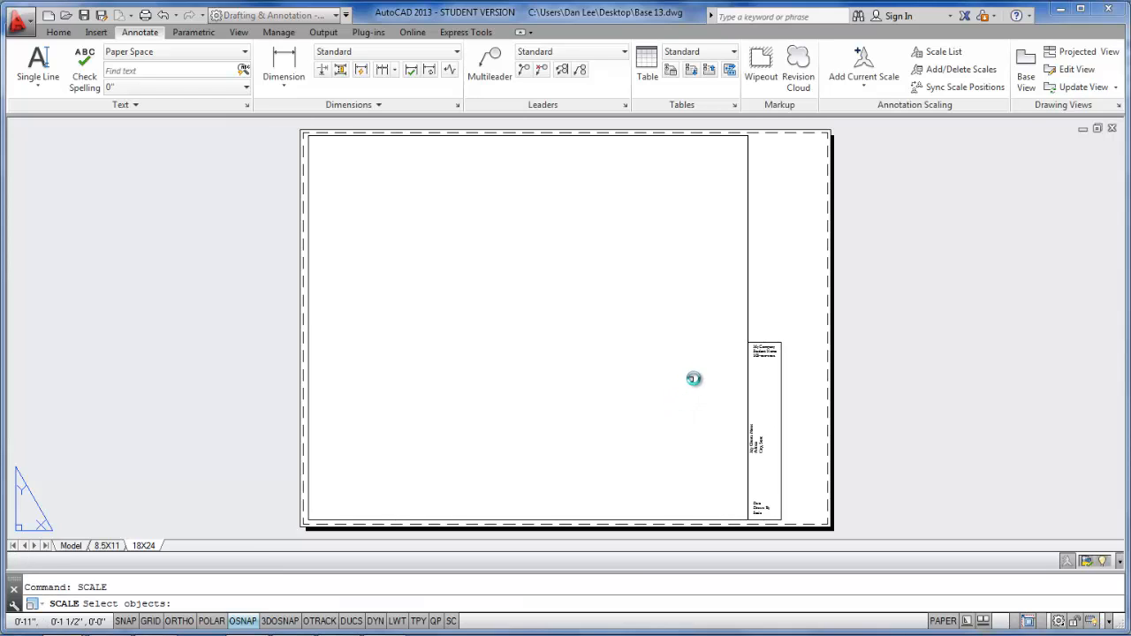
pyautogui.click(714, 318)
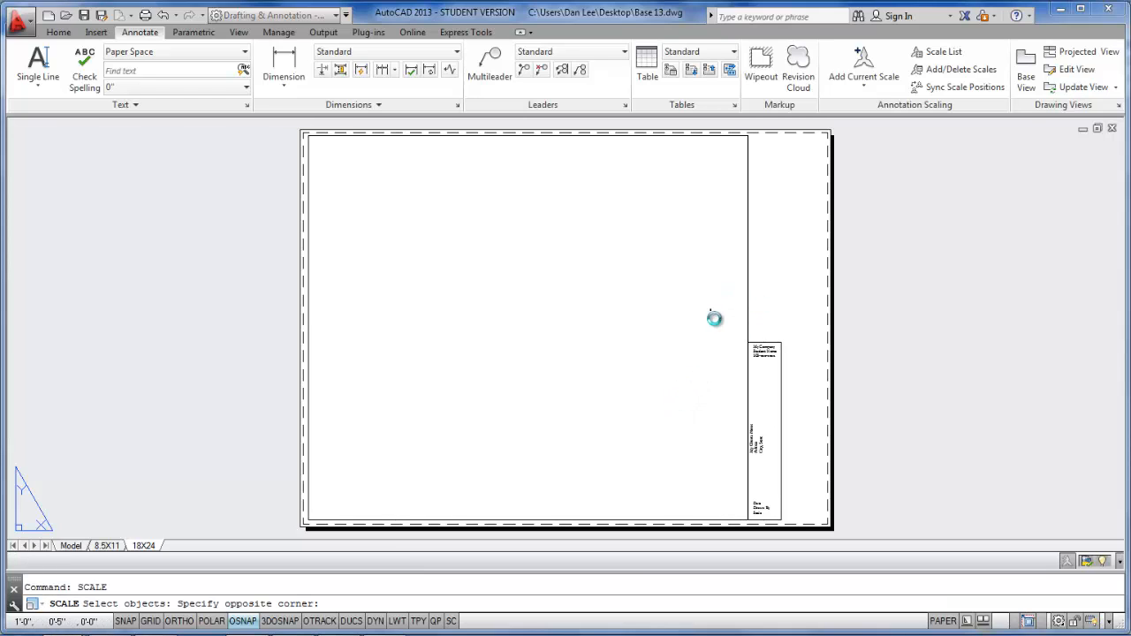
pyautogui.click(802, 535)
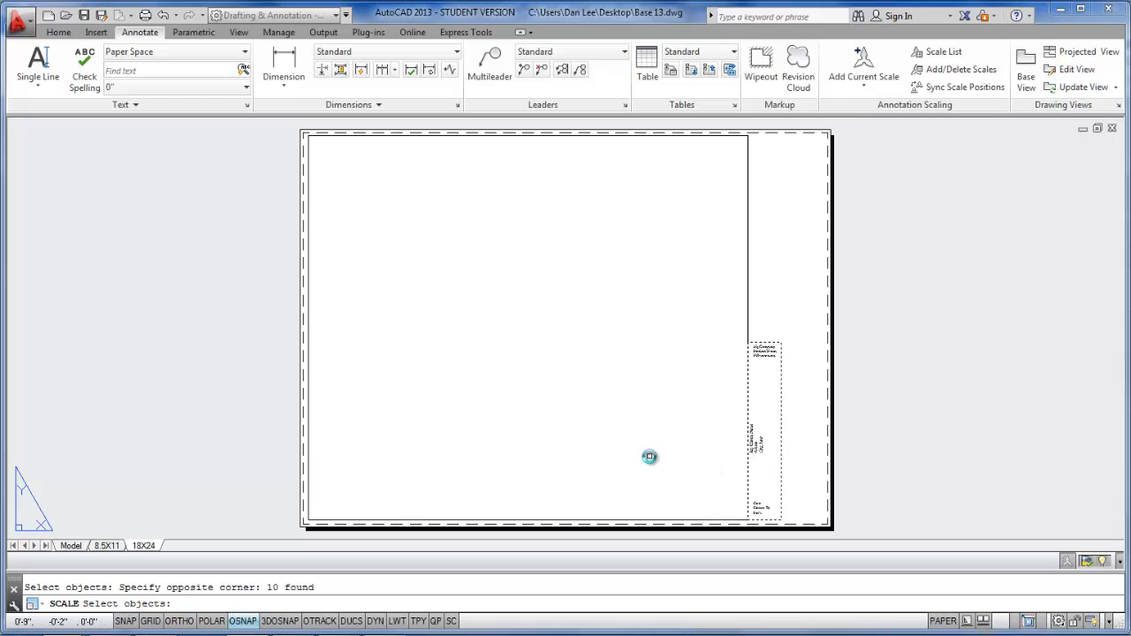
pyautogui.press('Return')
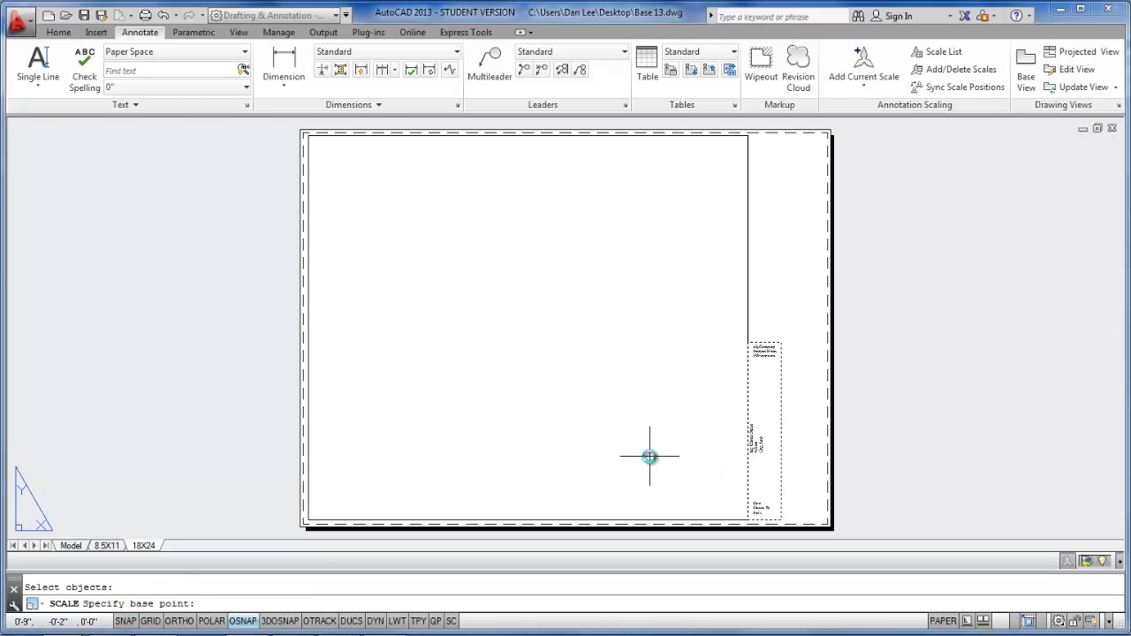
pyautogui.click(748, 522)
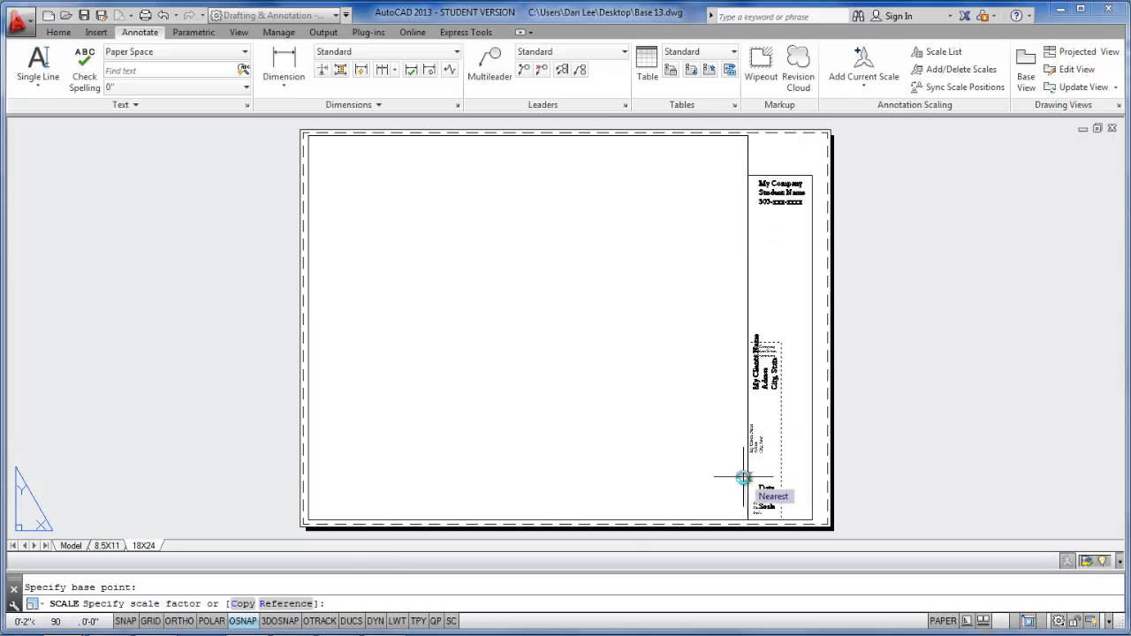
pyautogui.write('r')
pyautogui.press('Return')
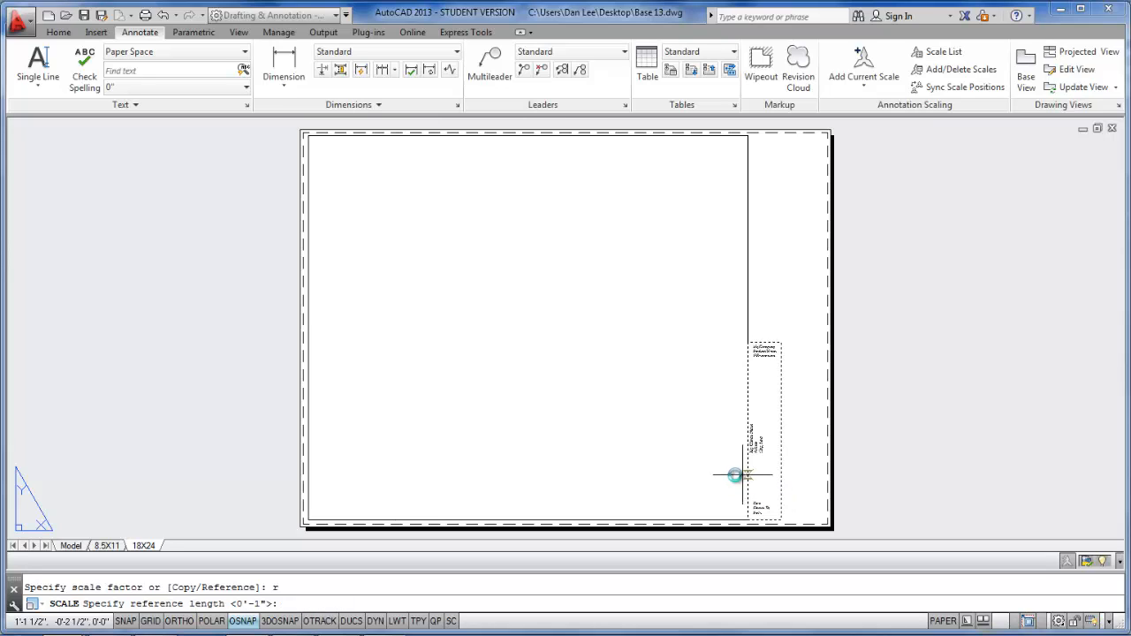
pyautogui.click(749, 519)
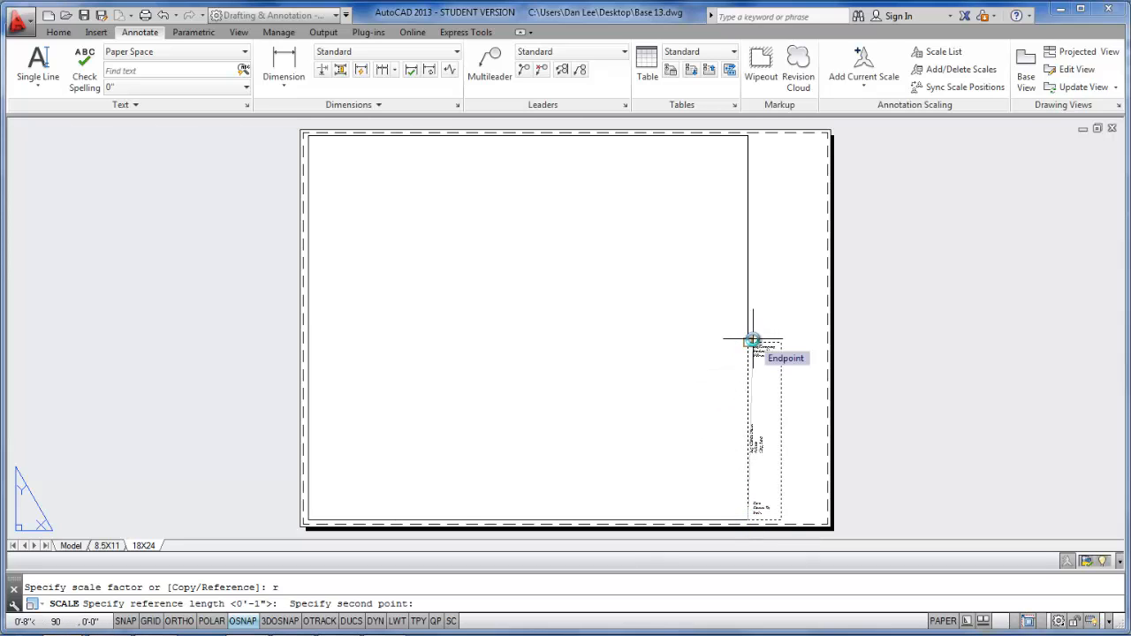
pyautogui.click(752, 339)
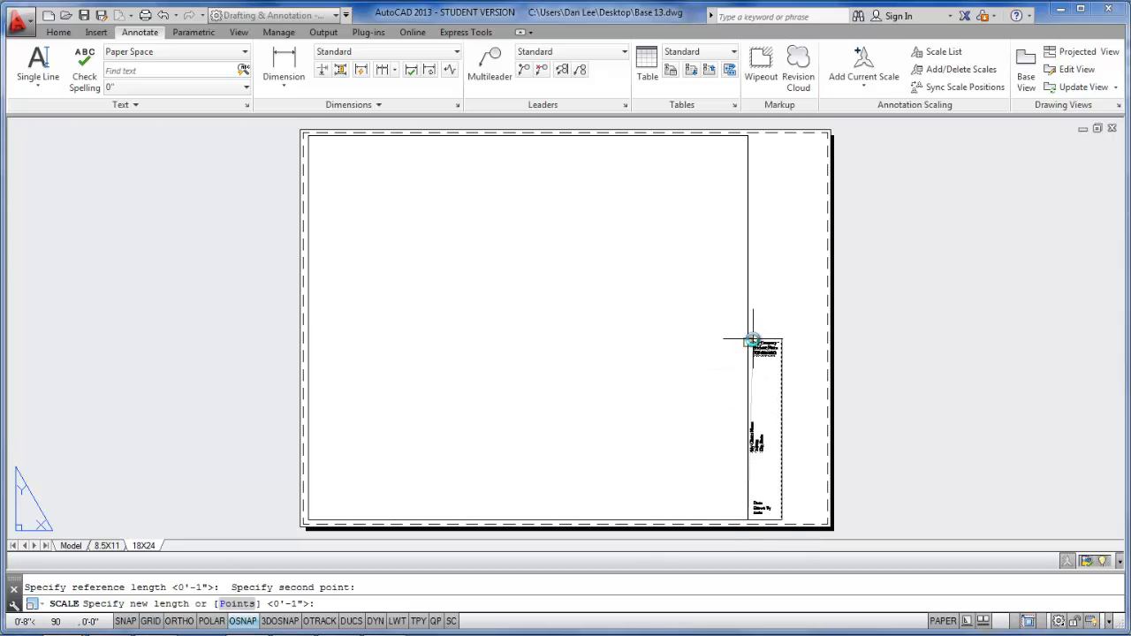
pyautogui.click(749, 138)
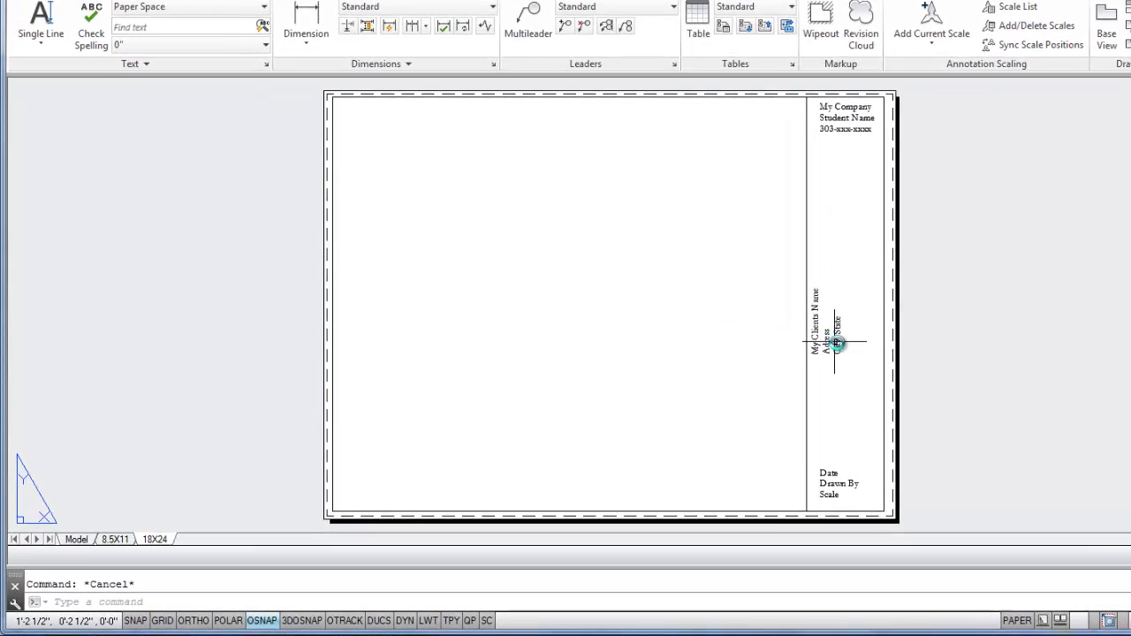
# - Move the three vertical client name and address lines about 1 1/2" to the right within the title block
pyautogui.write('m')
pyautogui.press('Return')
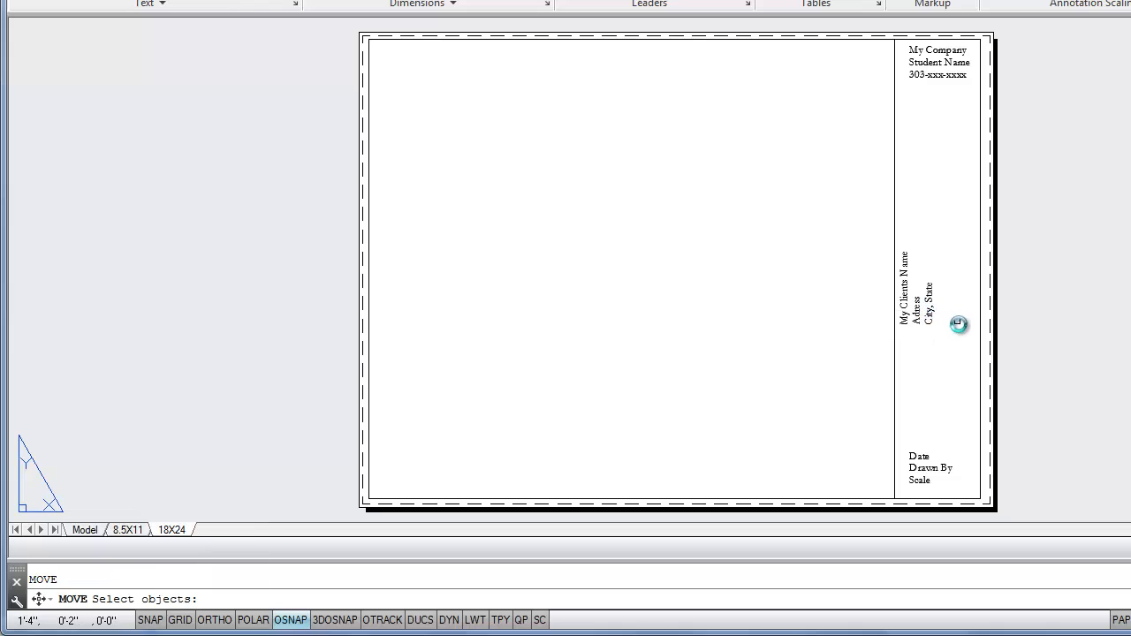
pyautogui.click(949, 334)
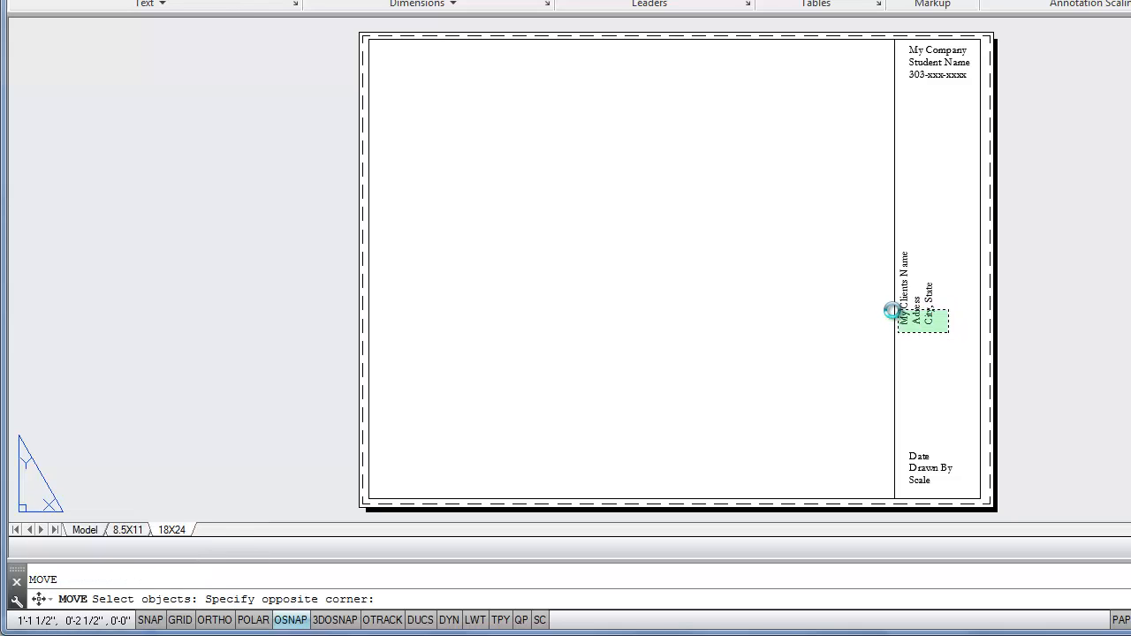
pyautogui.click(898, 311)
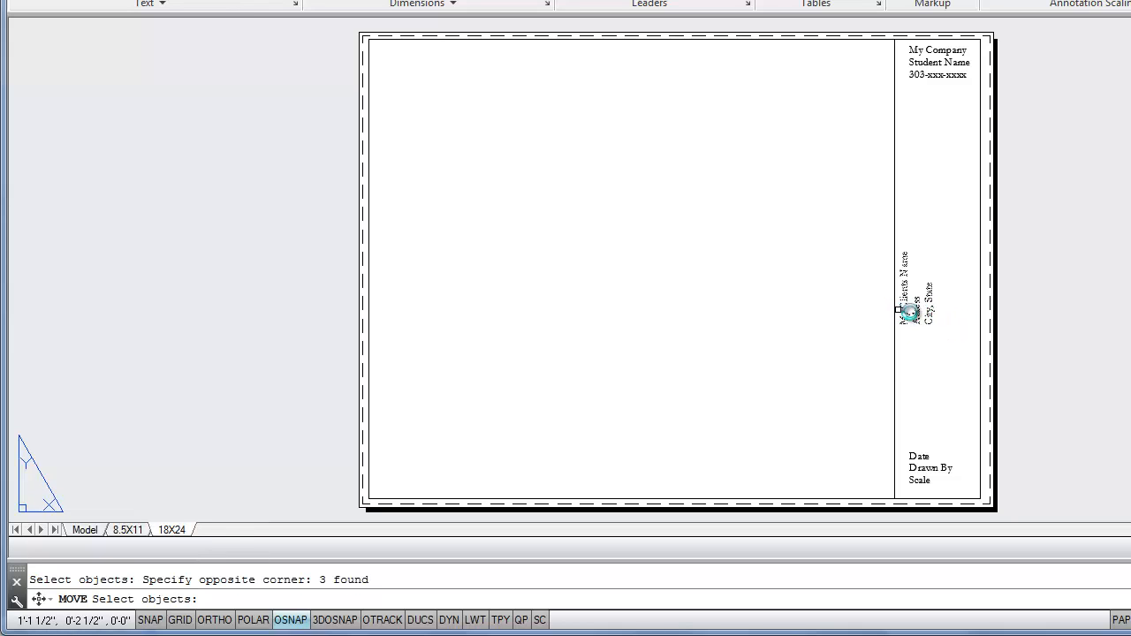
pyautogui.press('Return')
pyautogui.click(922, 366)
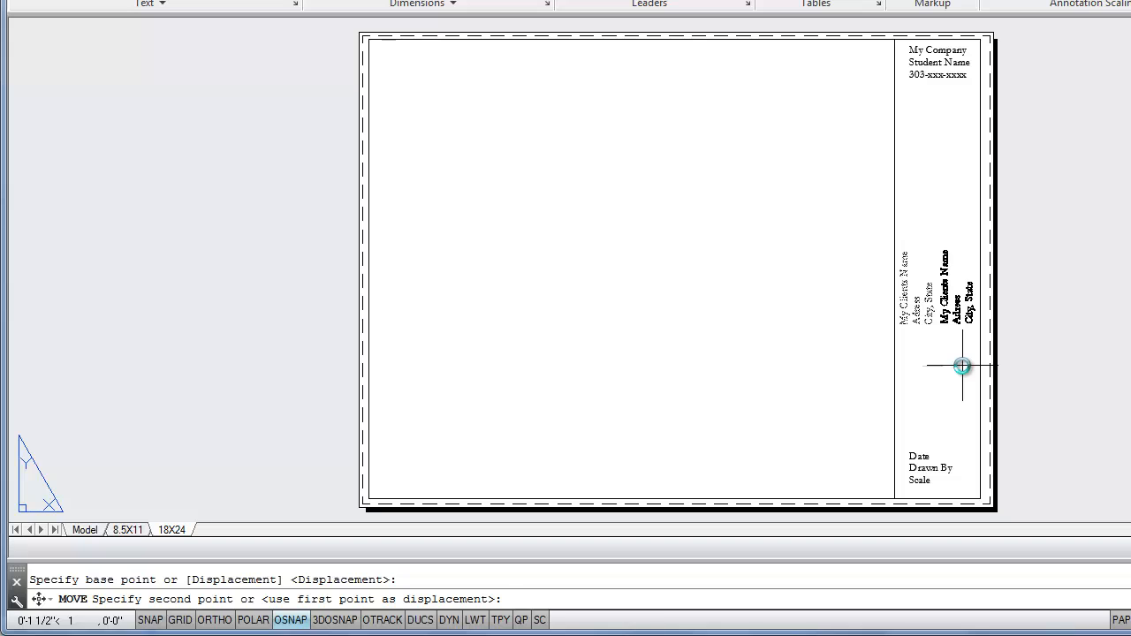
pyautogui.click(962, 366)
# - With Ortho on, stretch the title block's left edge about 1/2" to the right to narrow the block
pyautogui.click(922, 374)
pyautogui.click(875, 415)
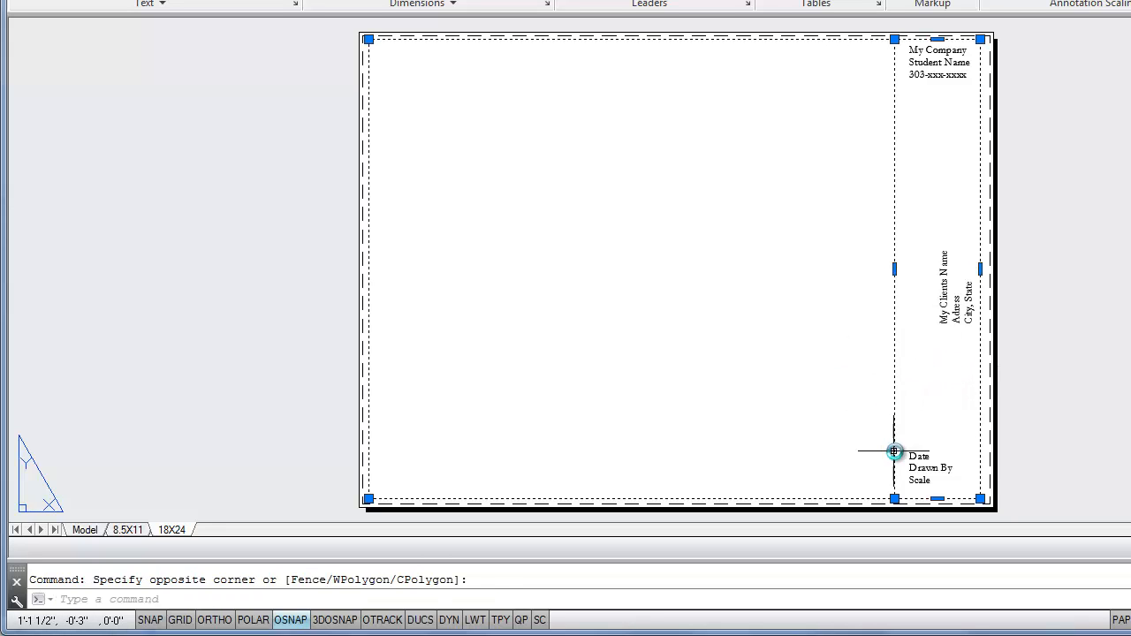
pyautogui.click(895, 269)
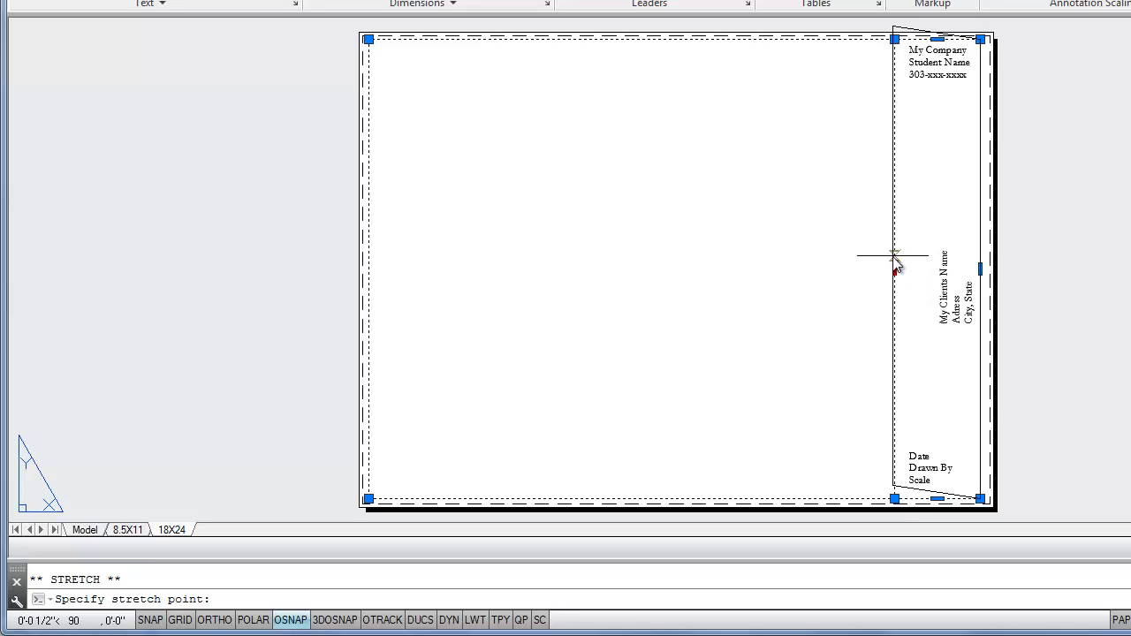
pyautogui.press('F8')
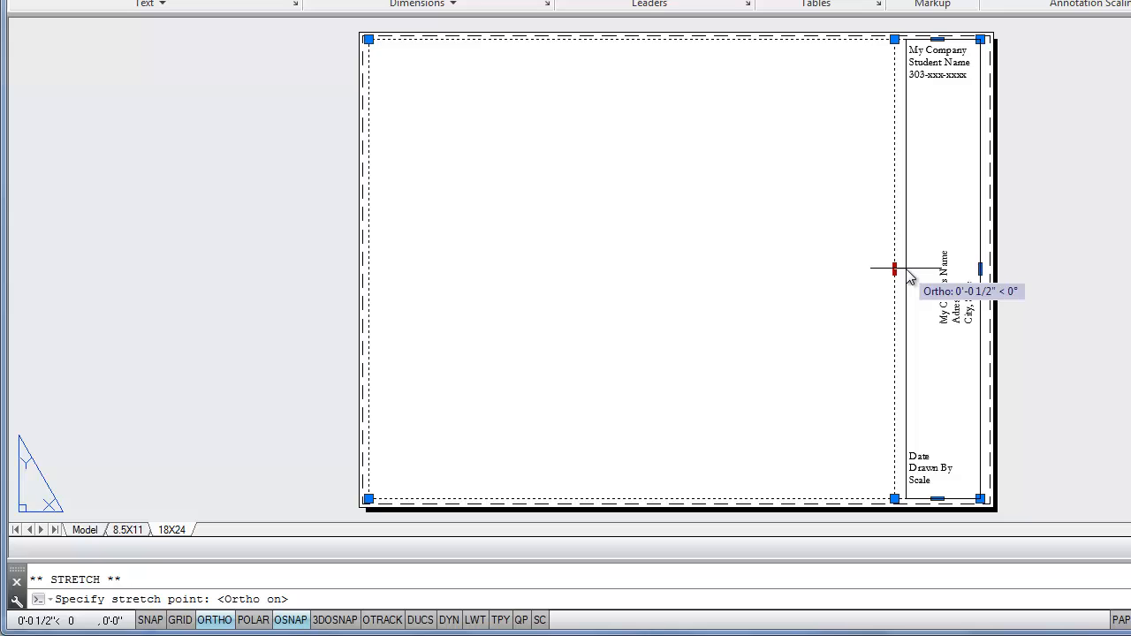
pyautogui.click(906, 270)
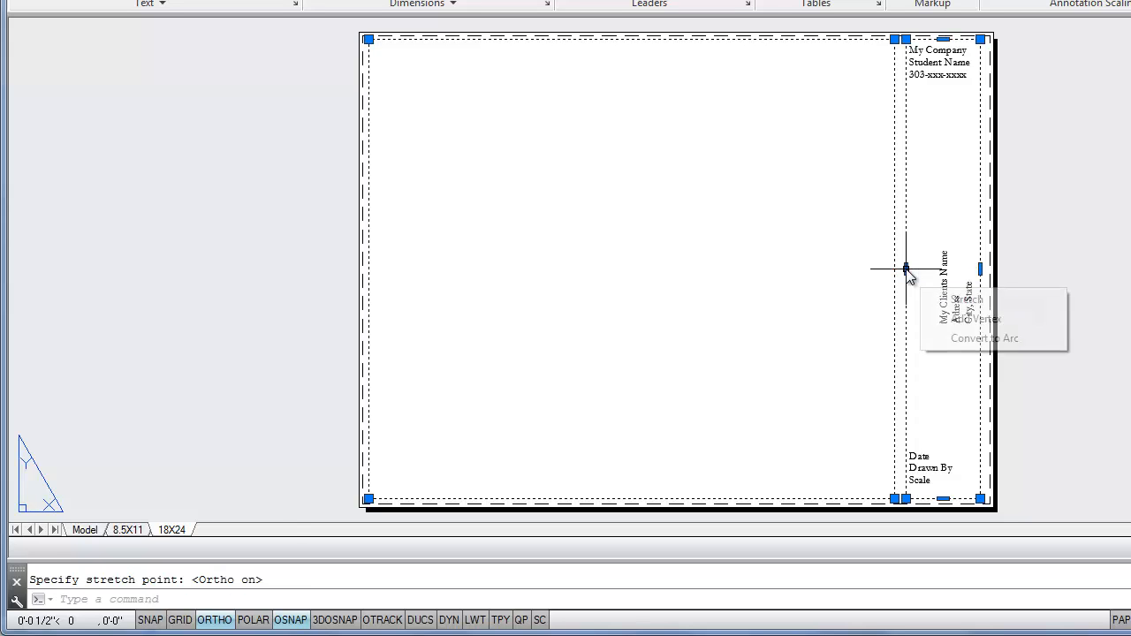
# - Stretch the viewport's right edge to meet the title block's left edge and clear the selection
pyautogui.click(894, 38)
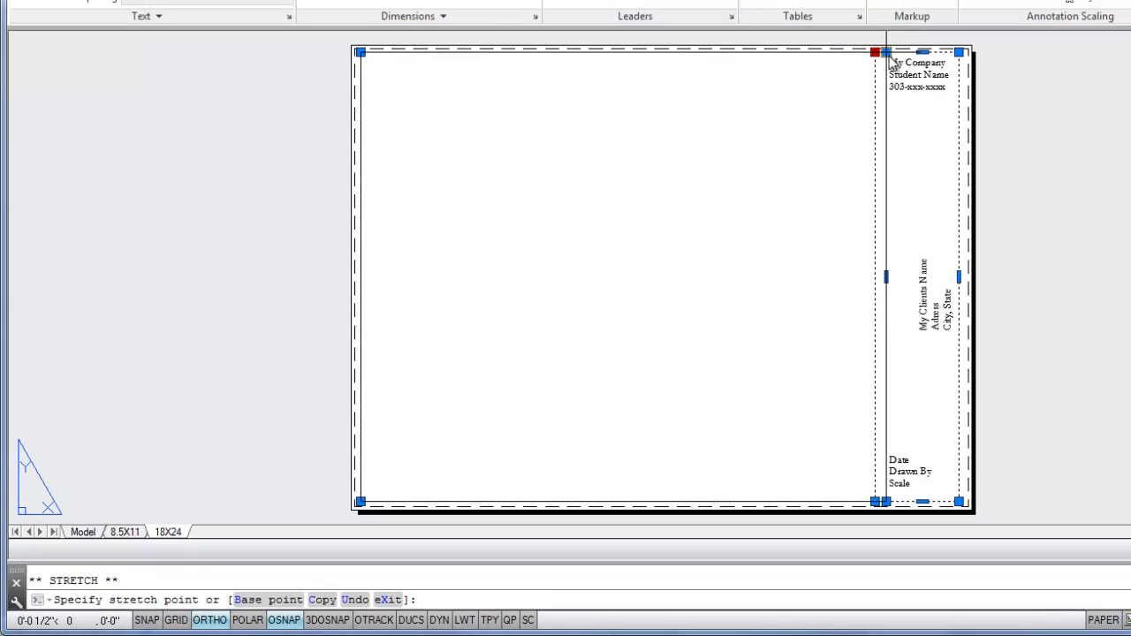
pyautogui.click(906, 39)
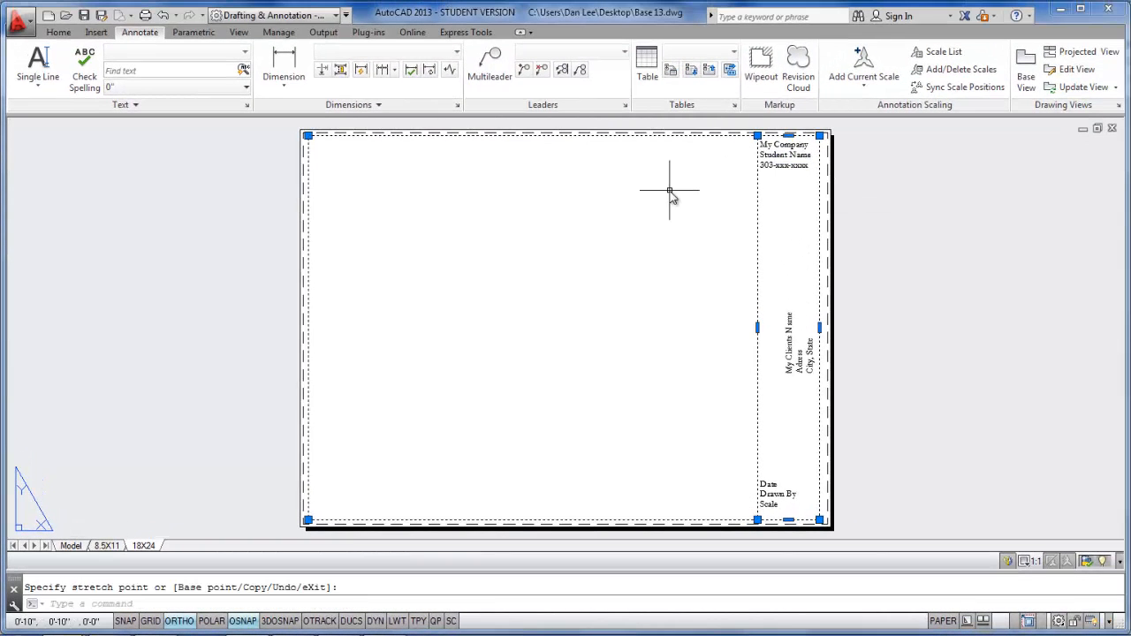
pyautogui.press('Escape')
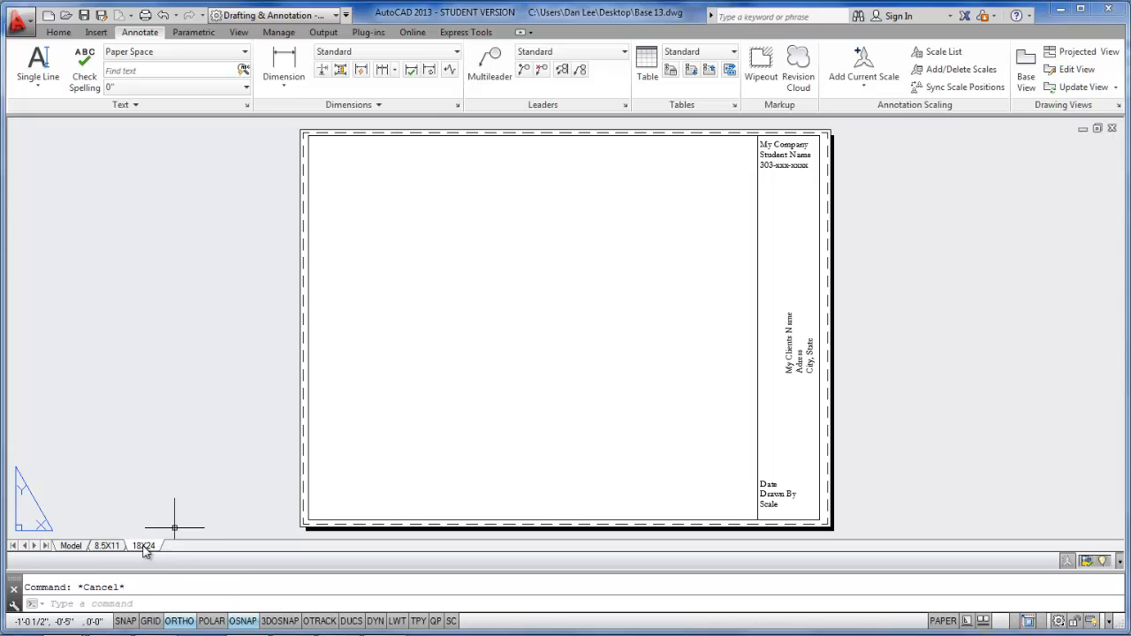
# - Save the Base 13.dwg drawing
pyautogui.click(27, 29)
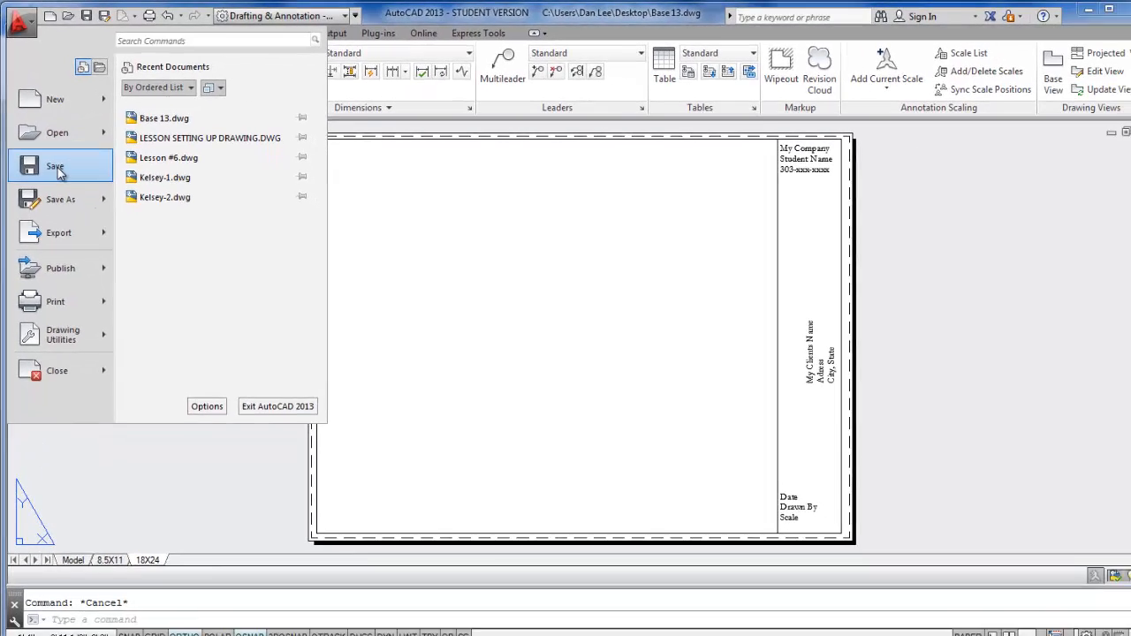
pyautogui.click(55, 168)
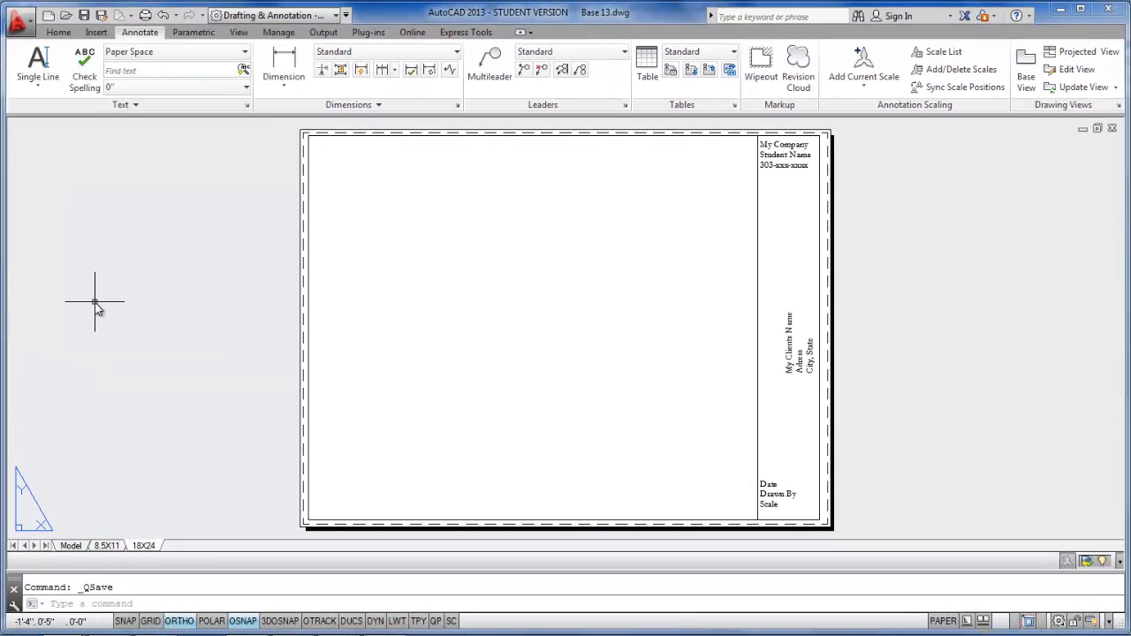